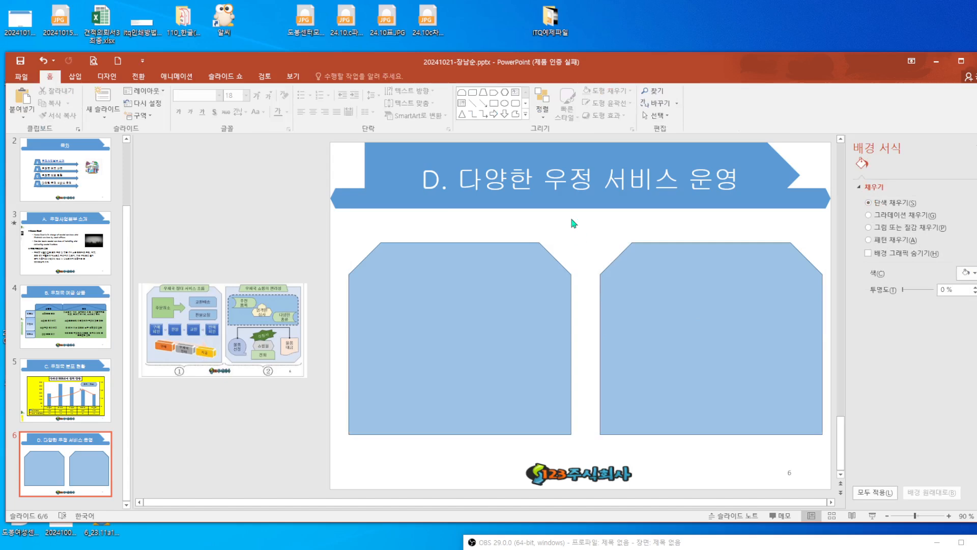
- Draw a round diagonal corner rectangle across the top edge of the first panel and increase its corner rounding to the maximum
click(526, 115)
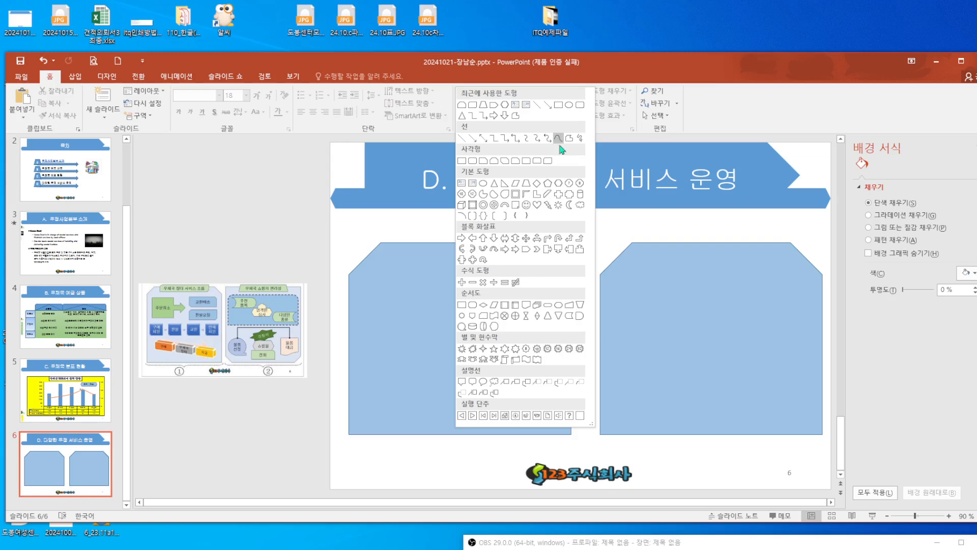
click(548, 161)
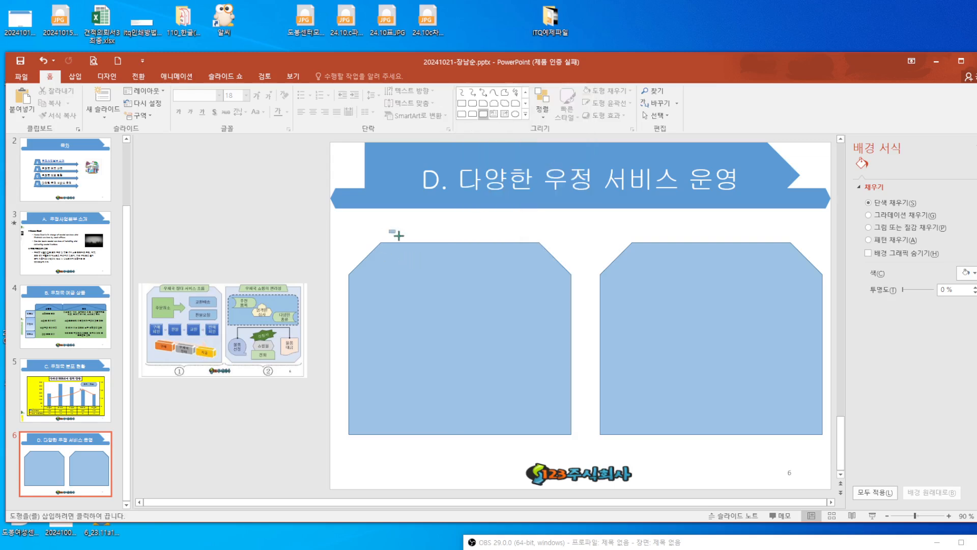
drag(389, 230, 527, 256)
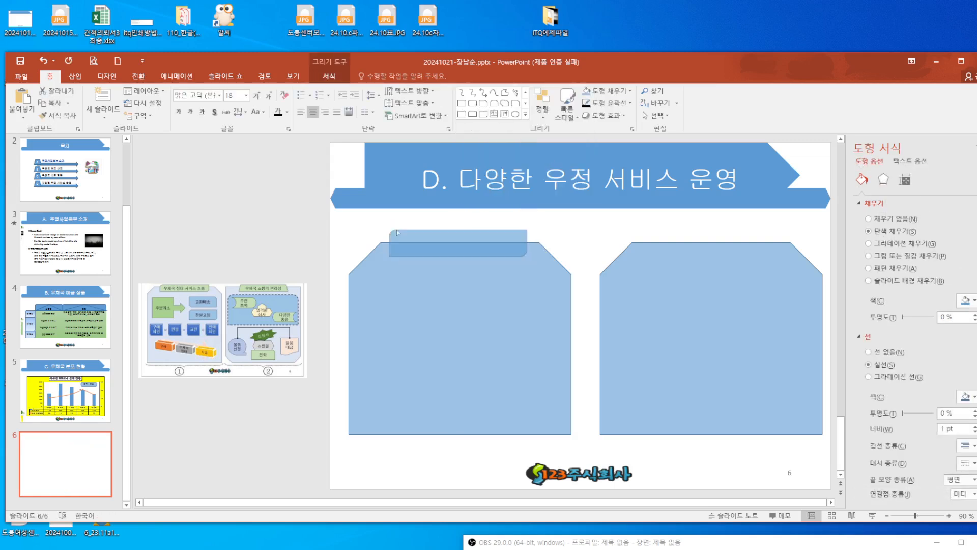
drag(397, 230, 402, 229)
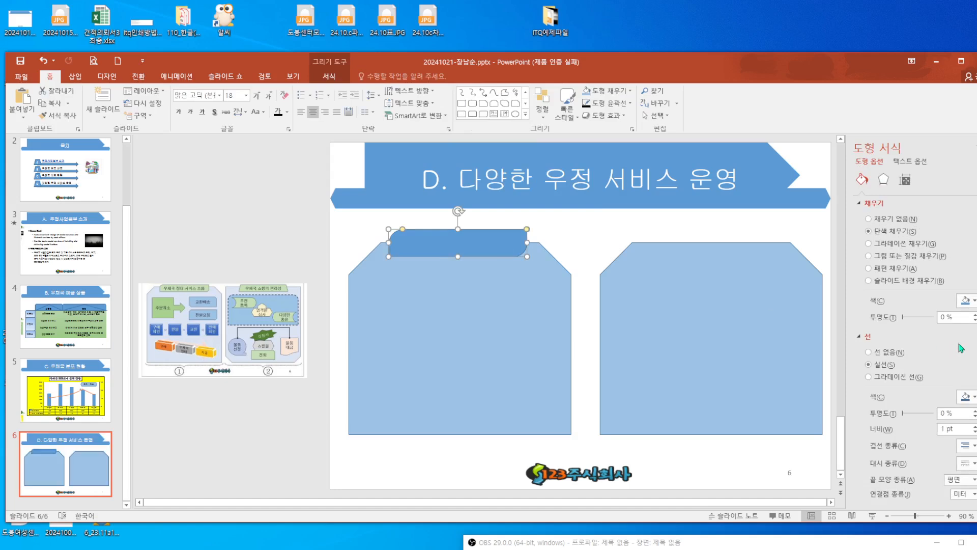
- Label the round diagonal corner rectangle "우체국 장터 서비스 흐름" and widen it so the text fits on one line
text(우체국 창)
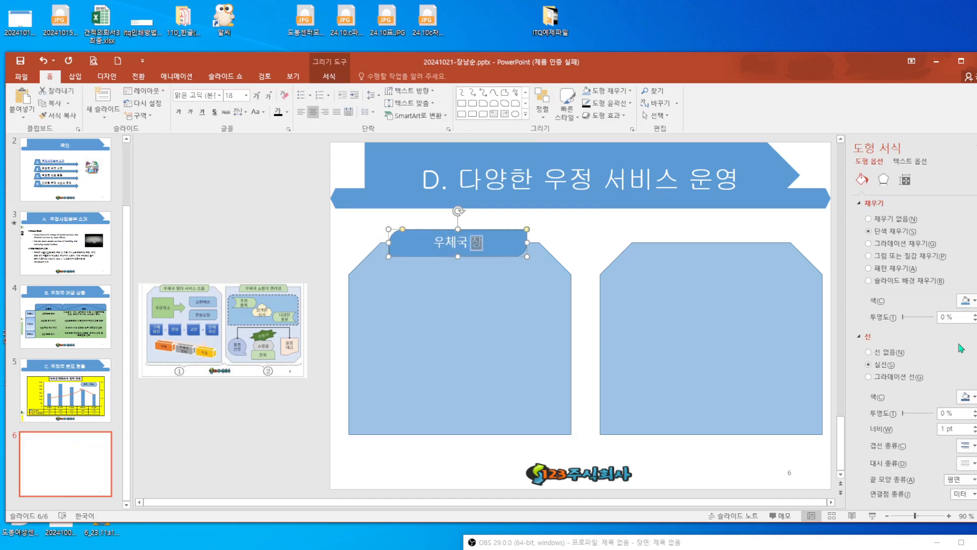
text(터 서비스 흐)
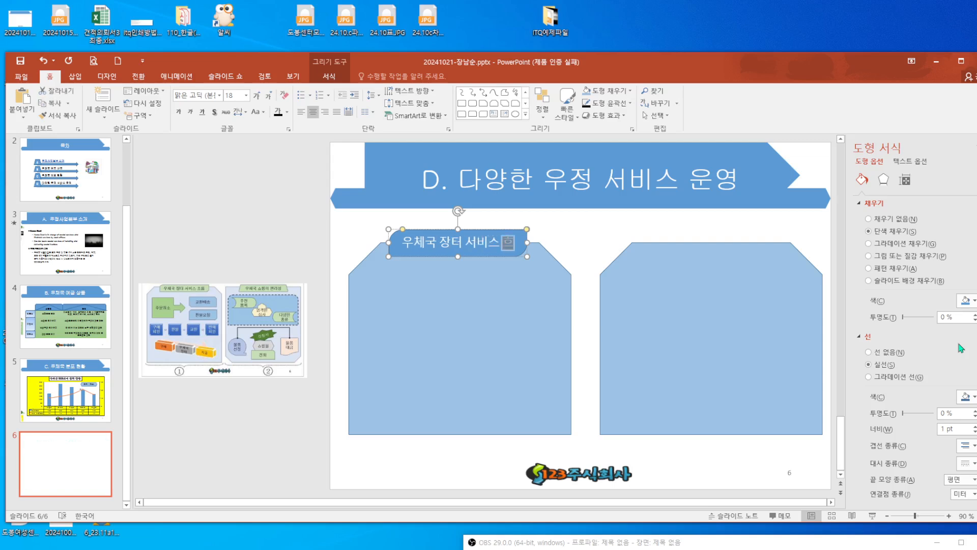
text(름)
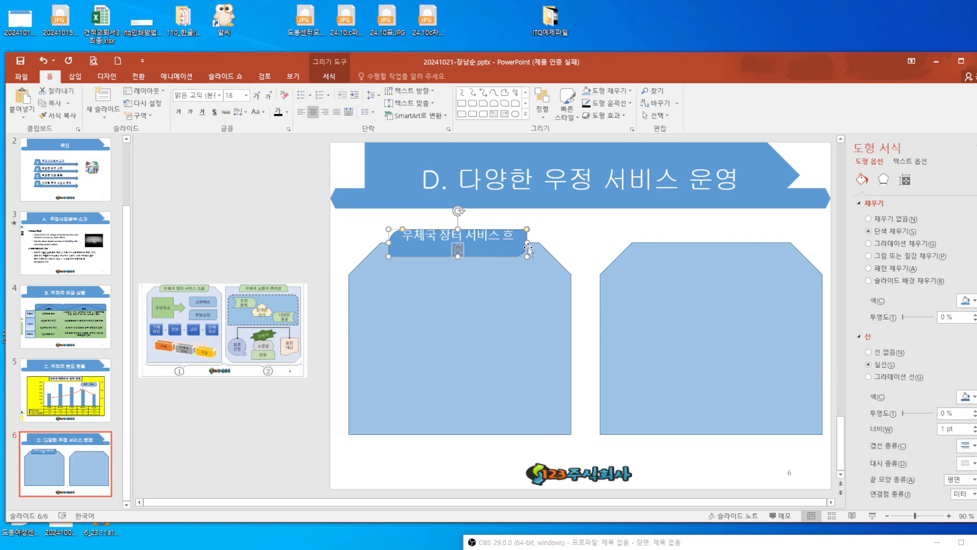
drag(527, 242, 535, 242)
click(578, 242)
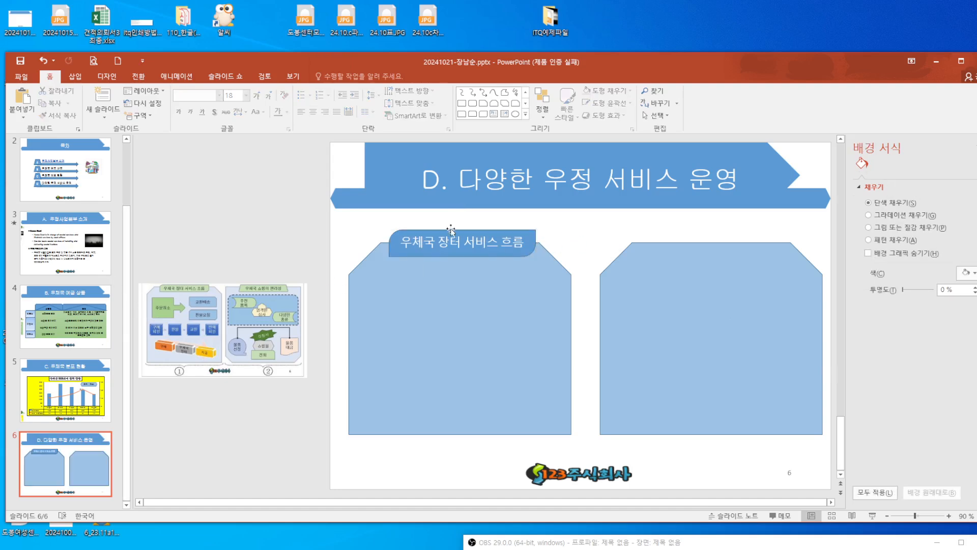
click(526, 114)
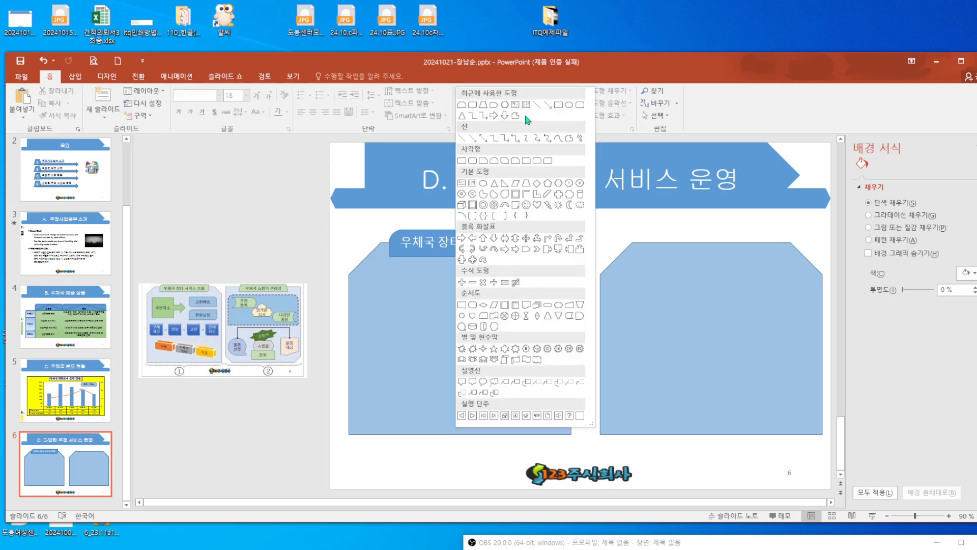
click(463, 238)
drag(365, 274, 434, 329)
key(Delete)
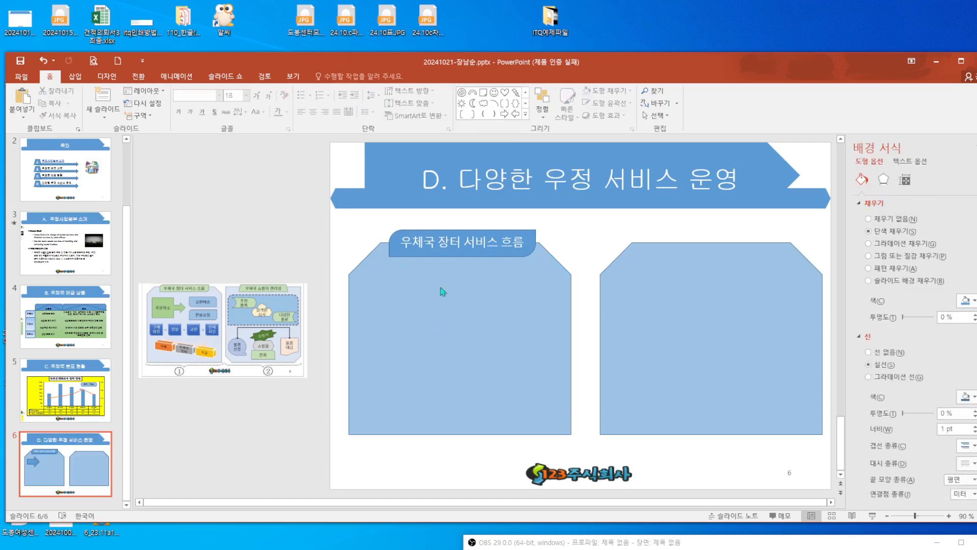
- Draw a right arrow callout below the heading in the first panel and label it "주문취소"
click(525, 113)
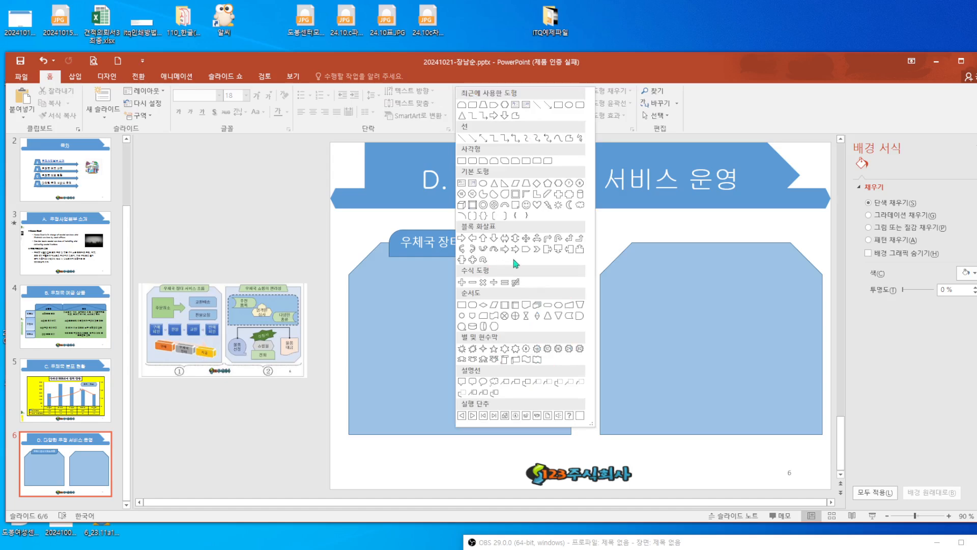
click(548, 249)
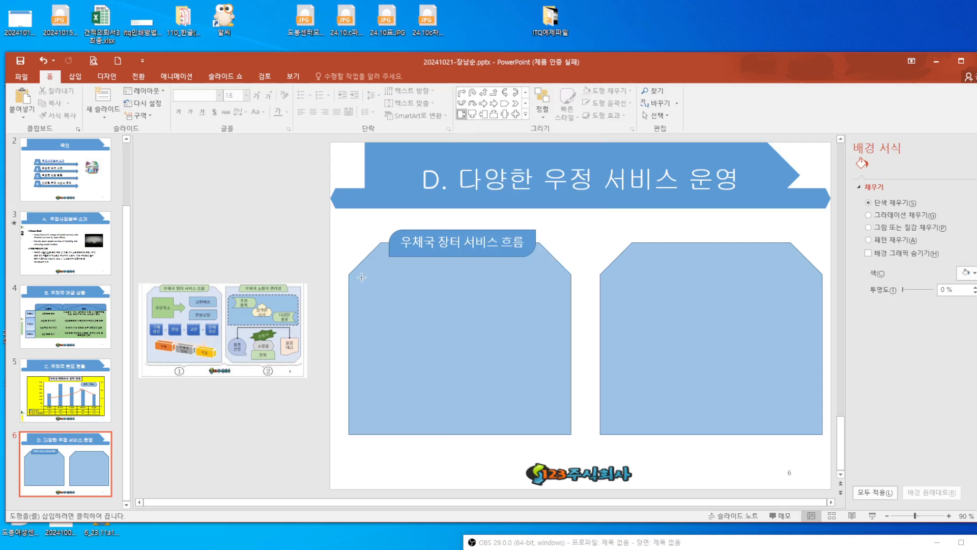
mouse_move(361, 277)
mouse_down()
mouse_move(407, 319)
mouse_move(439, 325)
mouse_up()
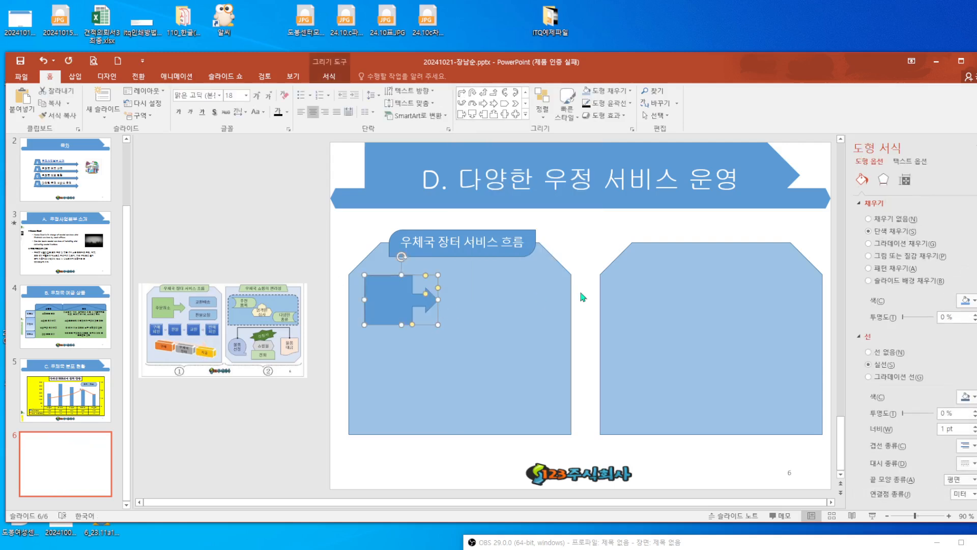
text(주문저)
text(취소)
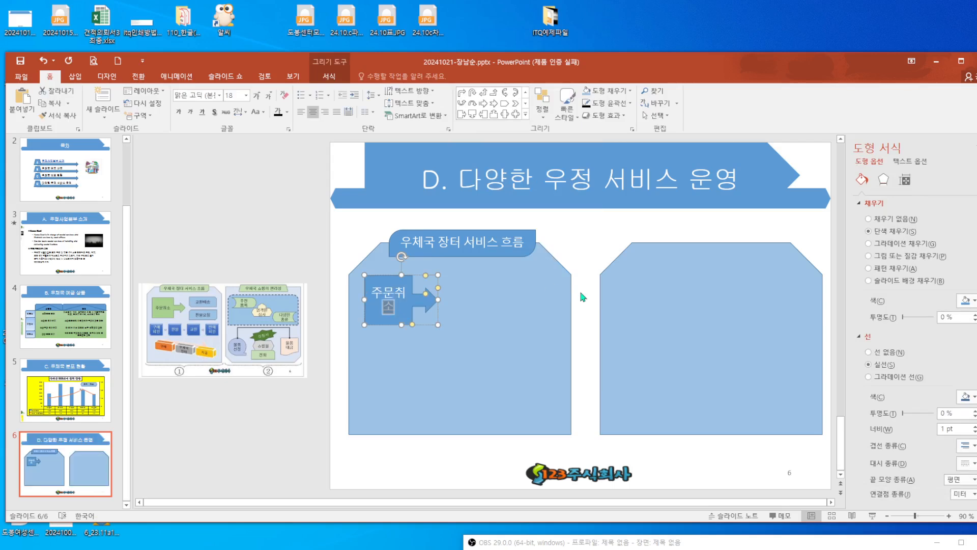
- Extend the "주문취소" arrow callout outward and adjust its box and arrowhead proportions so the label fits on one line
drag(365, 300, 353, 300)
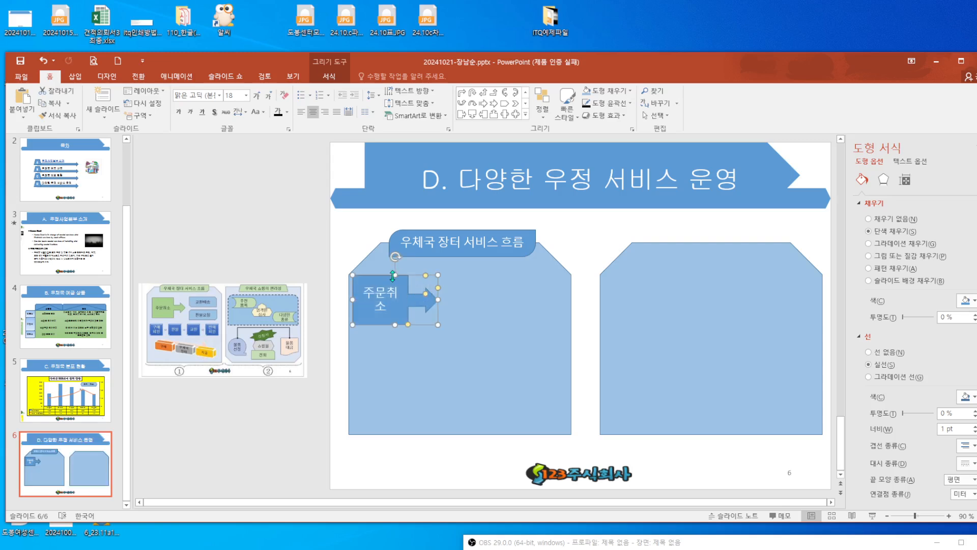
drag(425, 275, 418, 275)
click(395, 291)
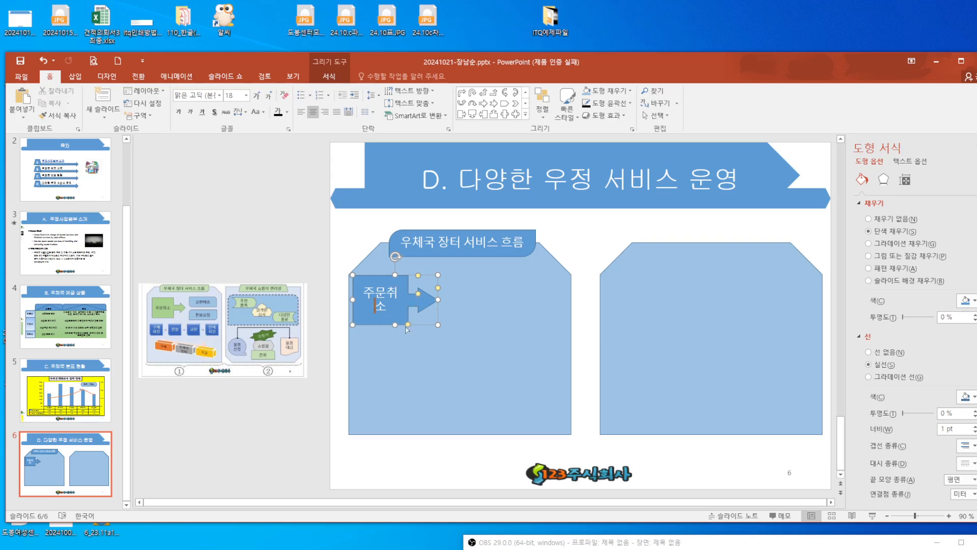
drag(408, 326, 425, 292)
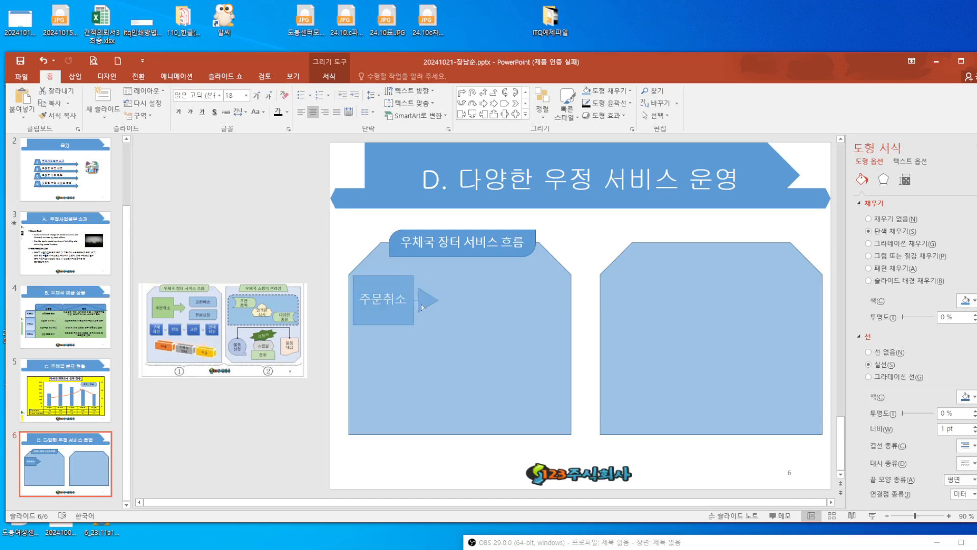
drag(411, 298, 427, 273)
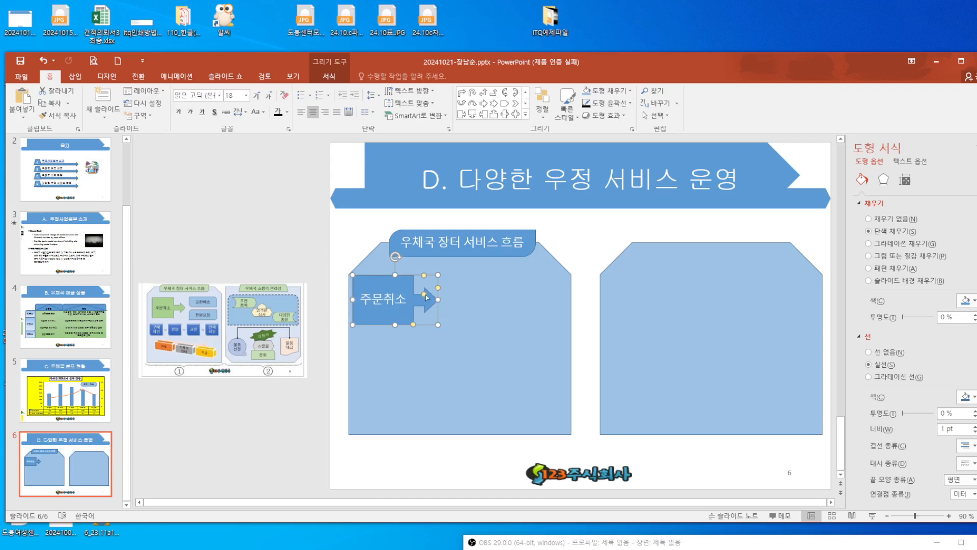
drag(438, 288, 438, 288)
click(492, 345)
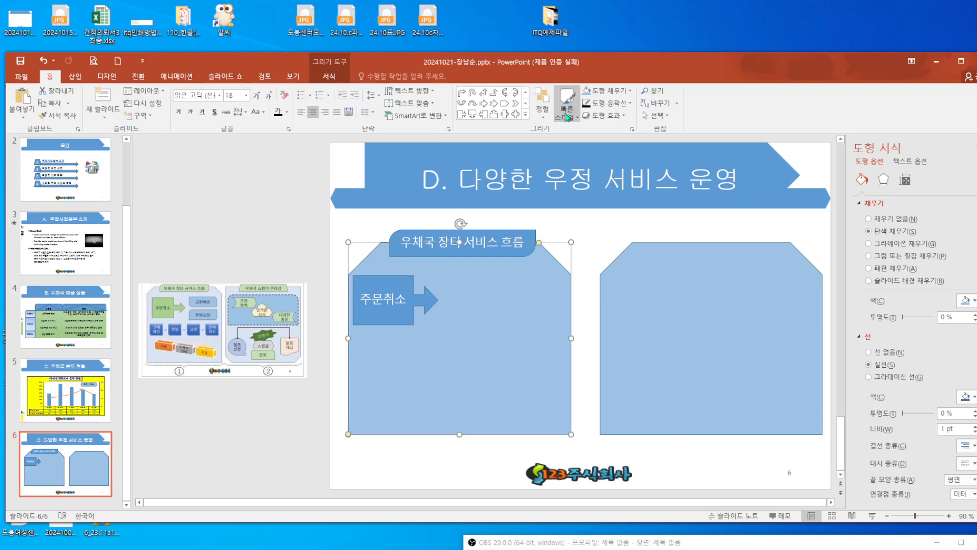
- Draw a snip diagonal corner rectangle beside the arrow callout, level with its upper half, and label it "교환배송"
click(526, 113)
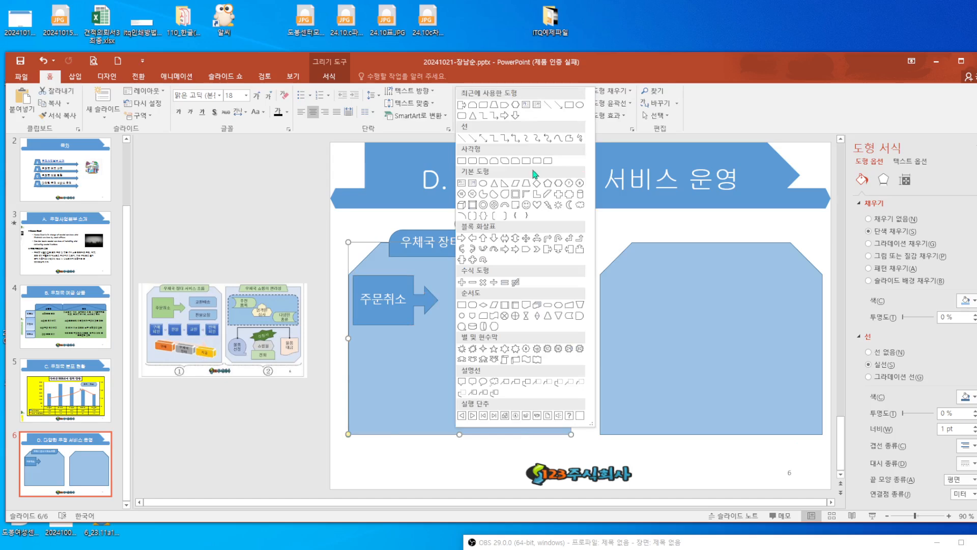
click(505, 161)
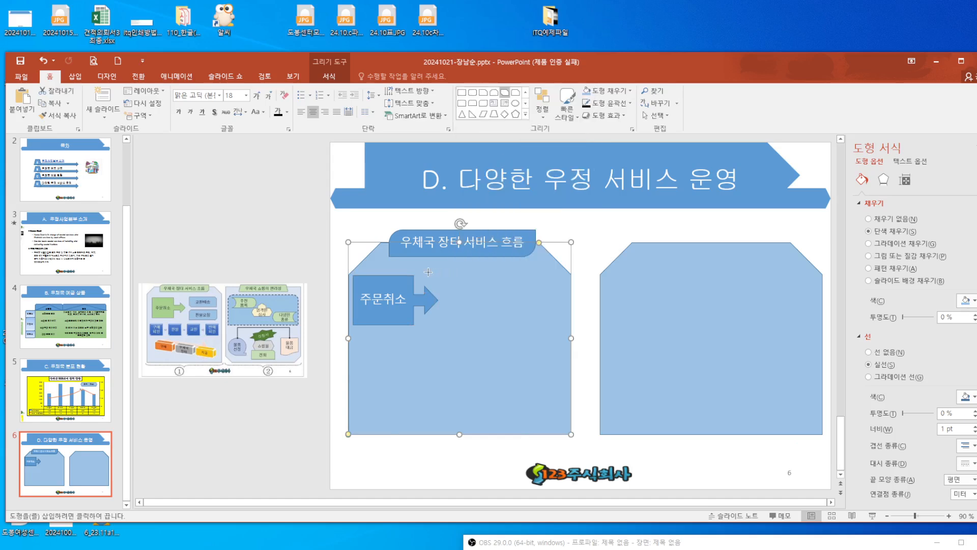
drag(448, 274, 536, 298)
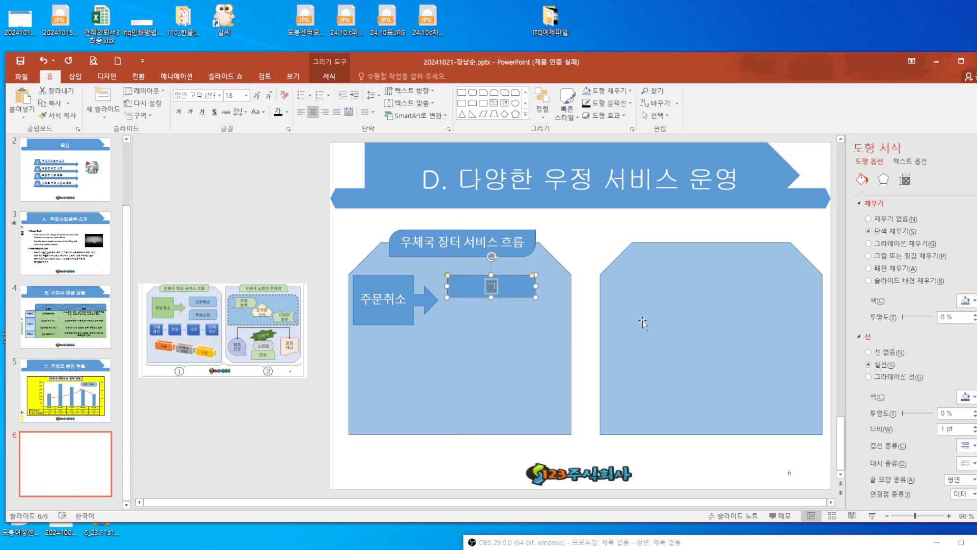
text(교환배송)
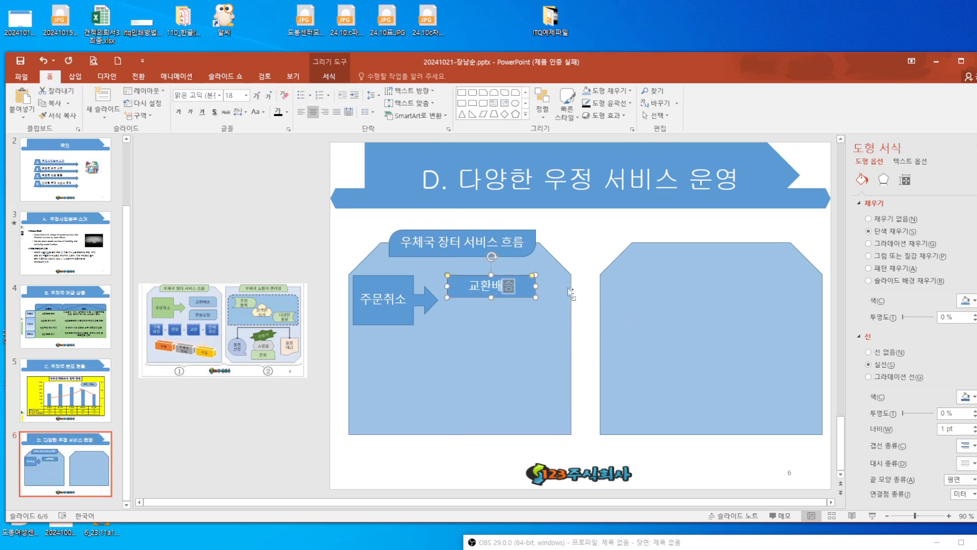
- Duplicate the "교환배송" box directly beneath itself and change the copy's text to "환불요청"
drag(523, 292, 517, 312)
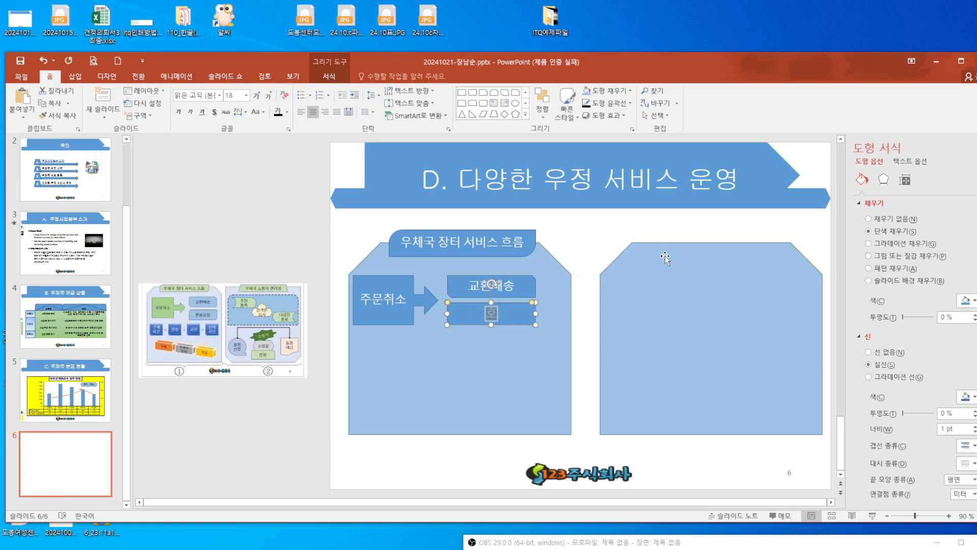
text(환불ㅇ)
text(요청)
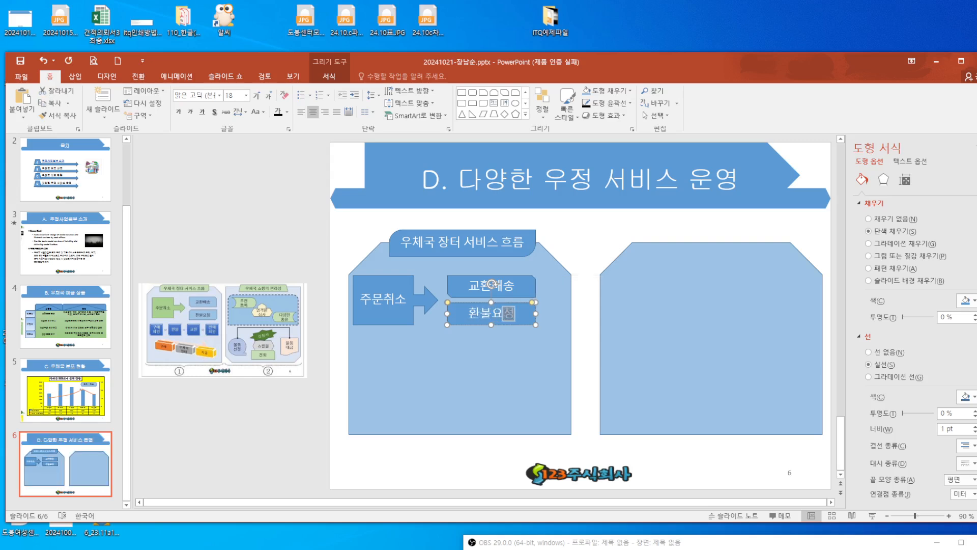
- Flip the "환불요청" box horizontally
click(521, 325)
click(549, 121)
mouse_move(582, 271)
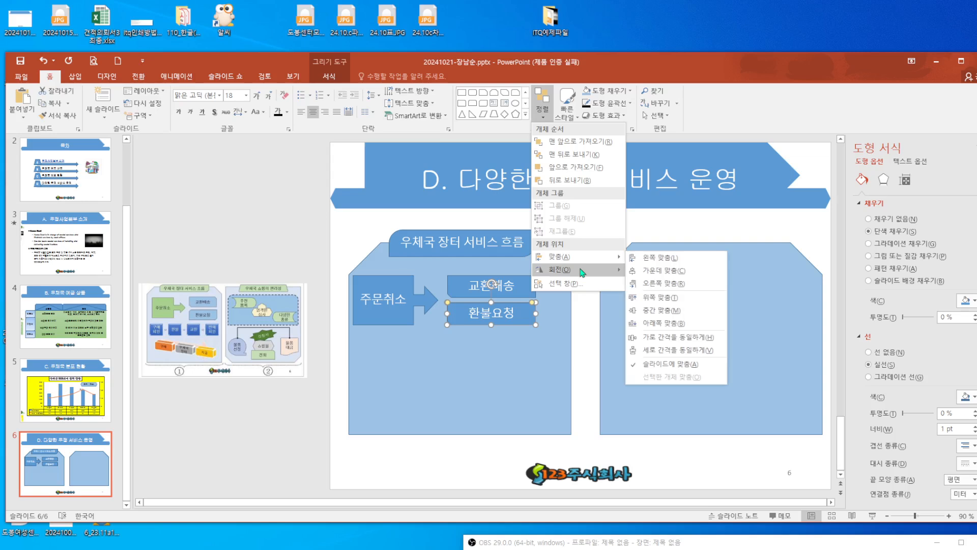
click(654, 309)
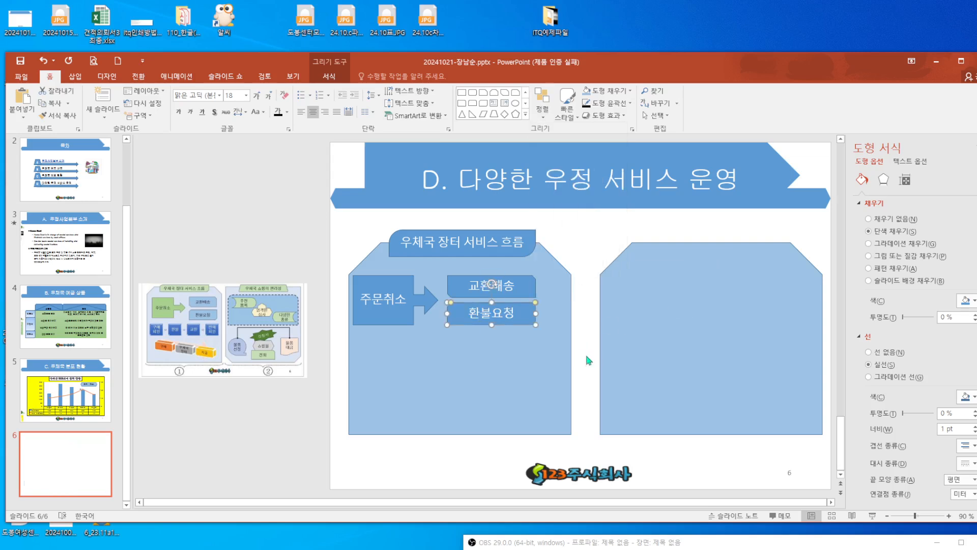
click(585, 352)
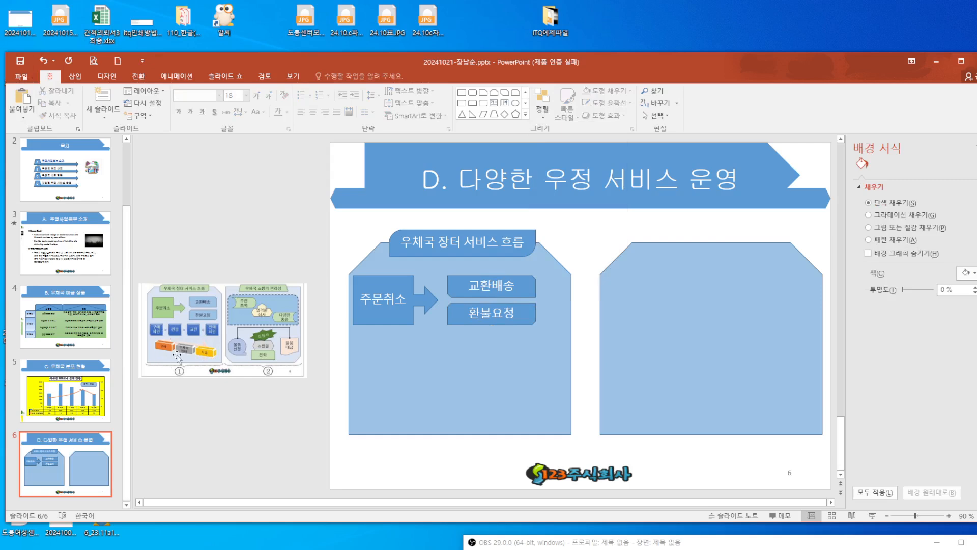
- Insert a Basic Process SmartArt graphic on the slide and add a fourth box to it
click(80, 81)
click(214, 99)
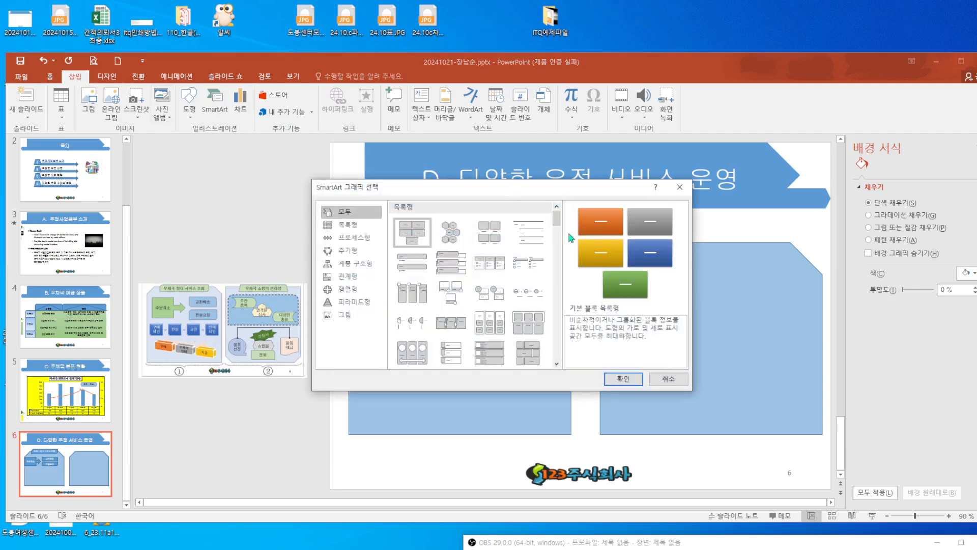
drag(557, 224, 558, 245)
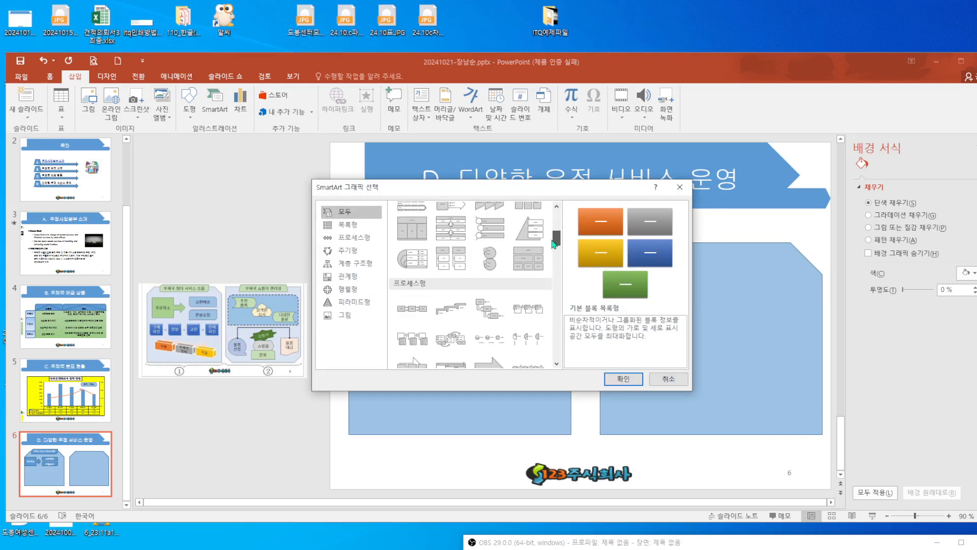
click(412, 309)
click(622, 382)
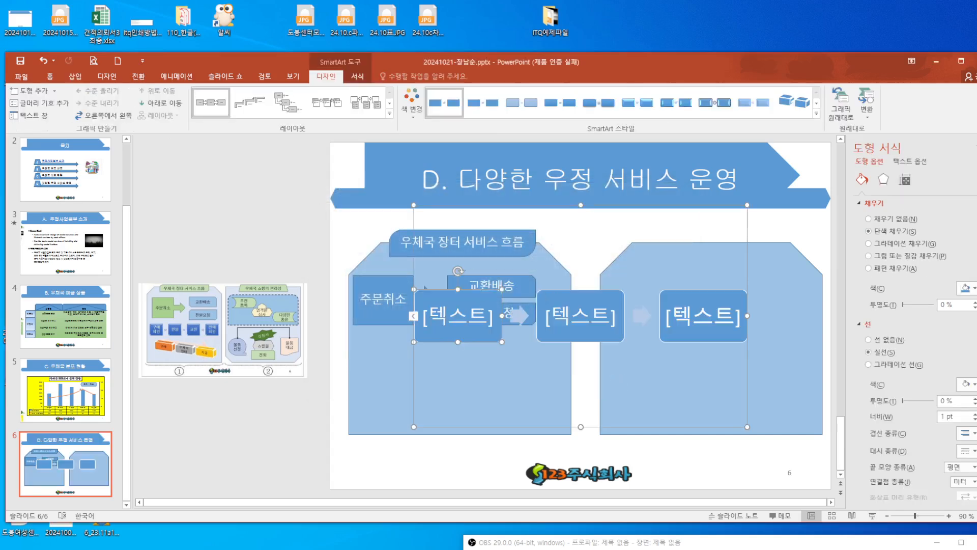
click(28, 90)
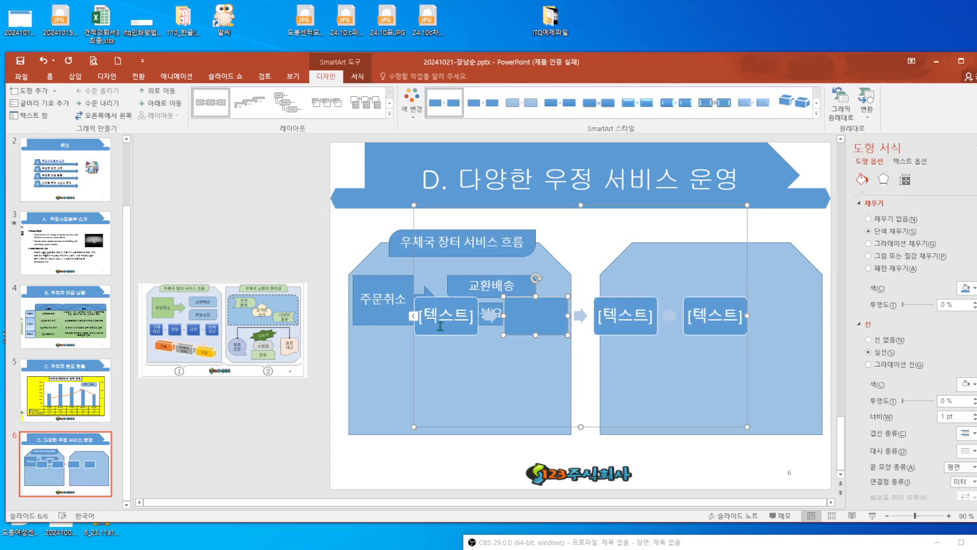
- Label the four boxes of the Basic Process SmartArt "구매 회원", "환불", "교환" and "판매 회원", in order
click(441, 323)
text(구매)
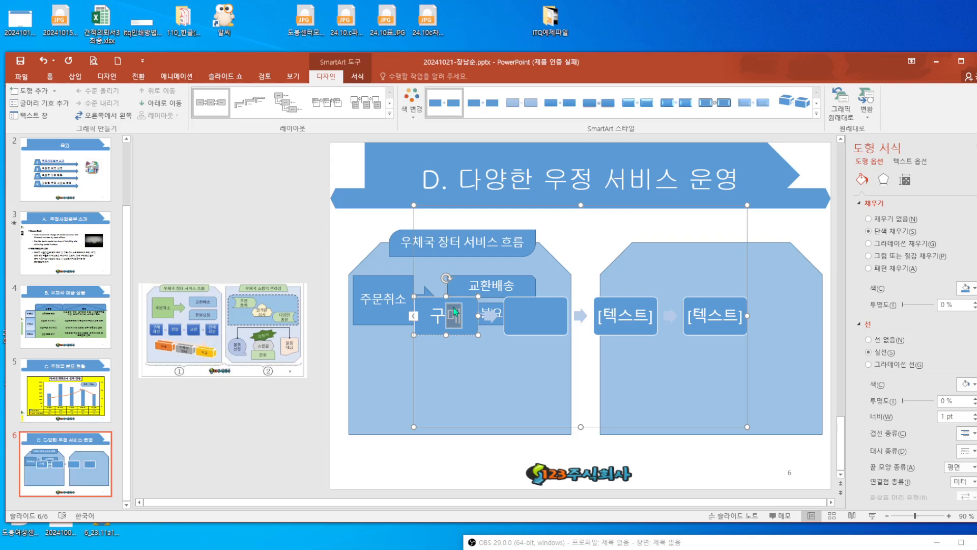
text( 회원)
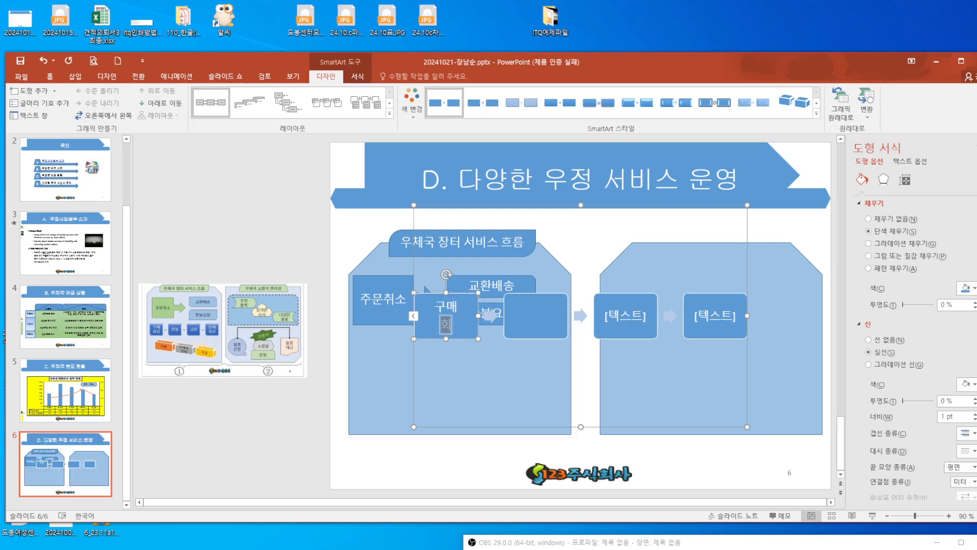
click(553, 319)
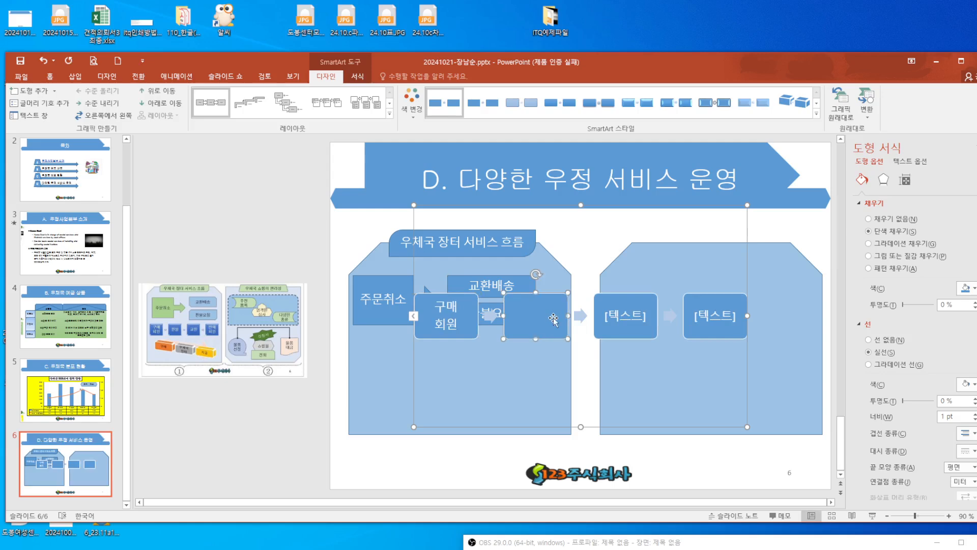
text(ㅎ)
text(불)
click(631, 322)
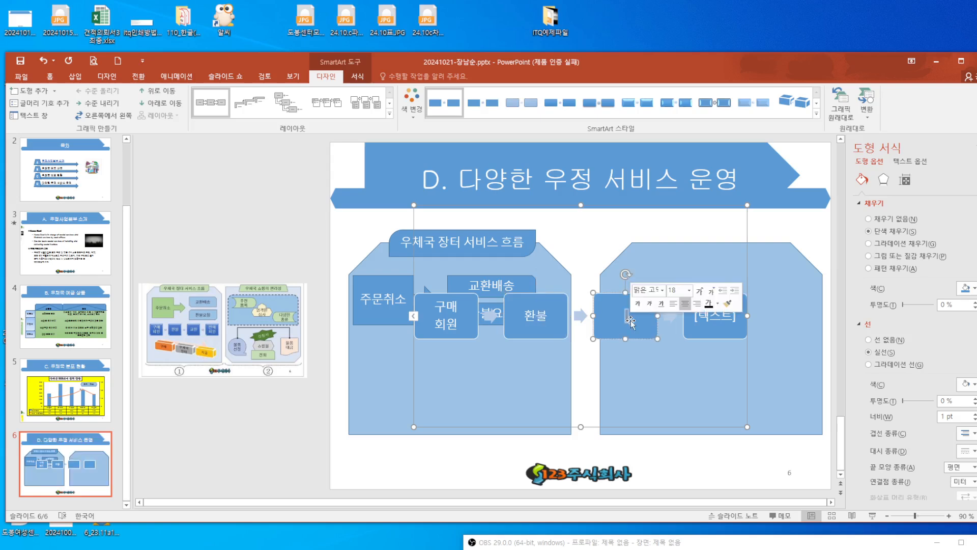
text(교환)
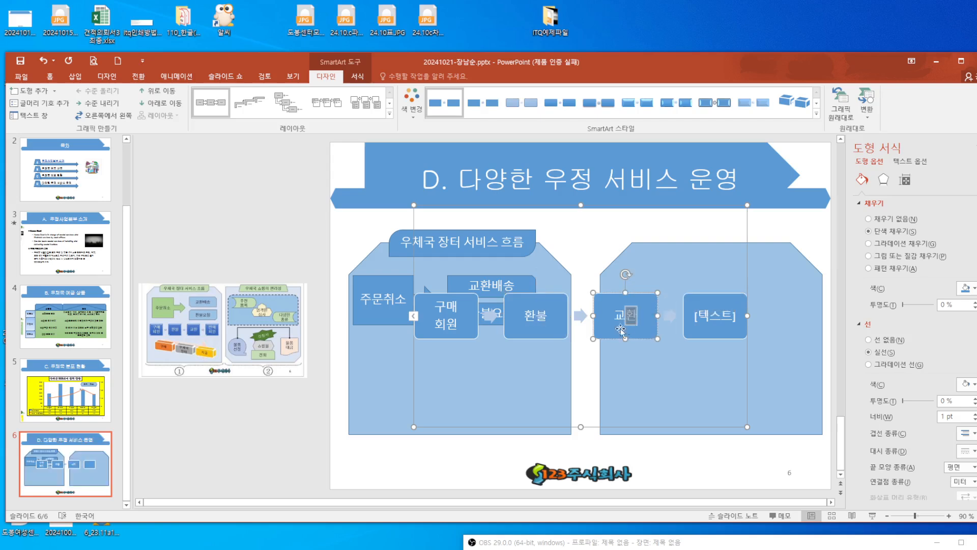
click(716, 316)
text(판매)
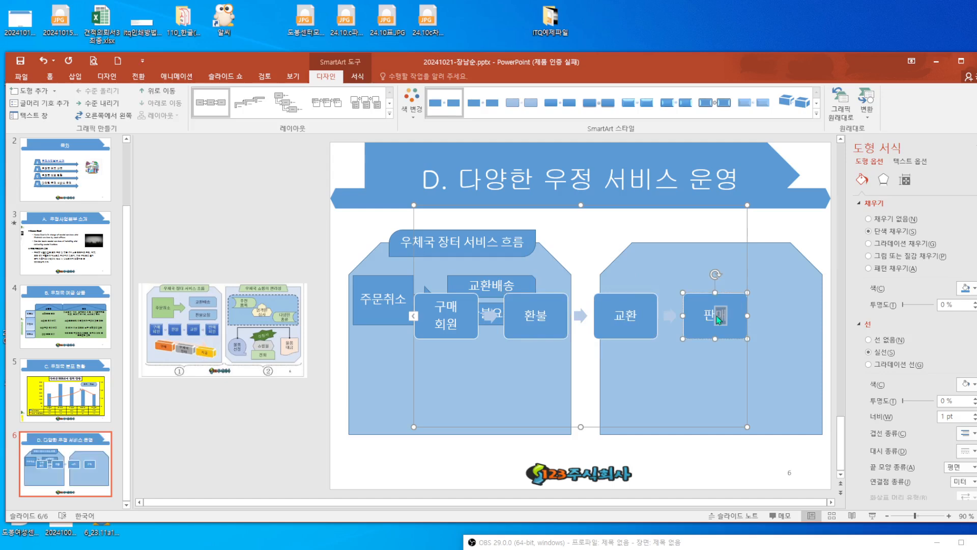
key(Return)
text(회원)
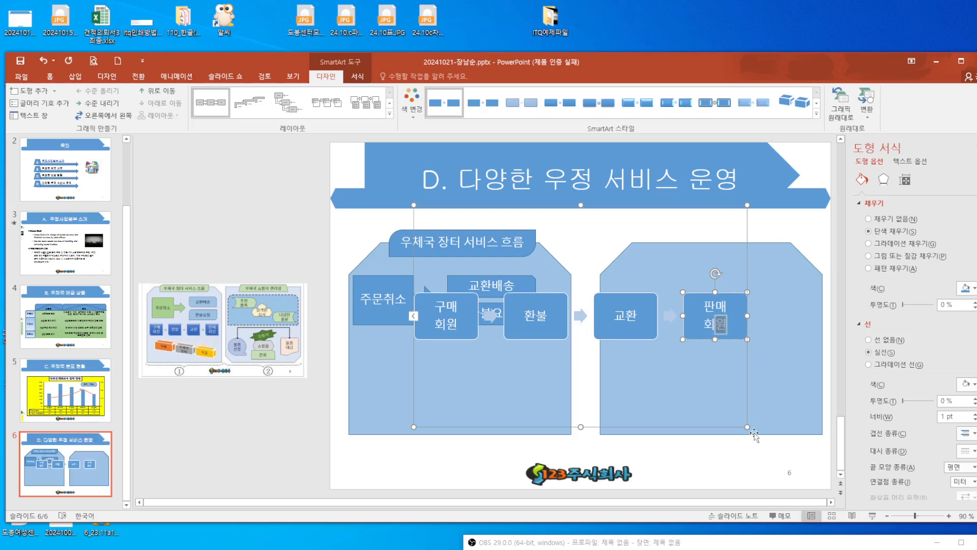
- Resize and move the four-box SmartArt to span the first panel beneath "주문취소", and apply the first 3-D SmartArt style
drag(745, 427, 543, 275)
drag(509, 207, 464, 321)
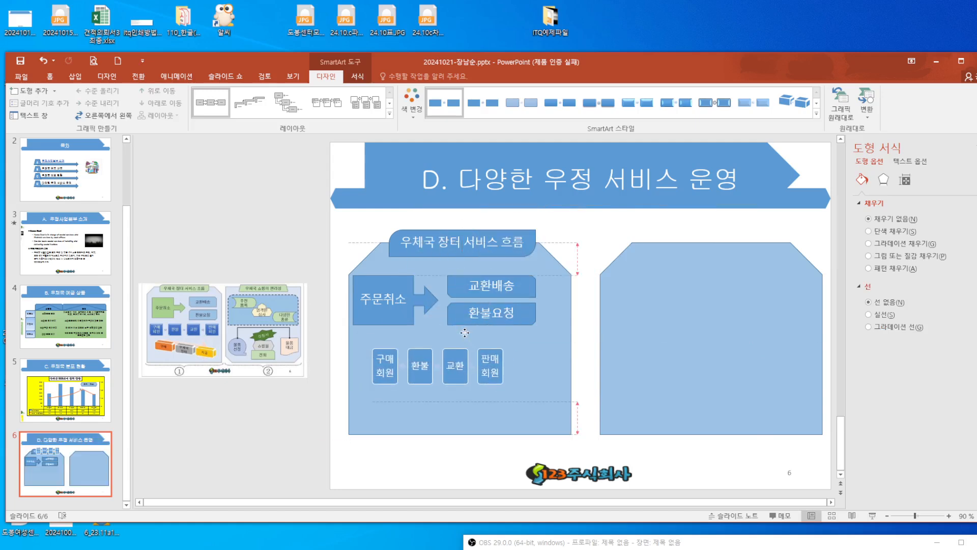
drag(507, 358, 555, 358)
drag(373, 323, 357, 324)
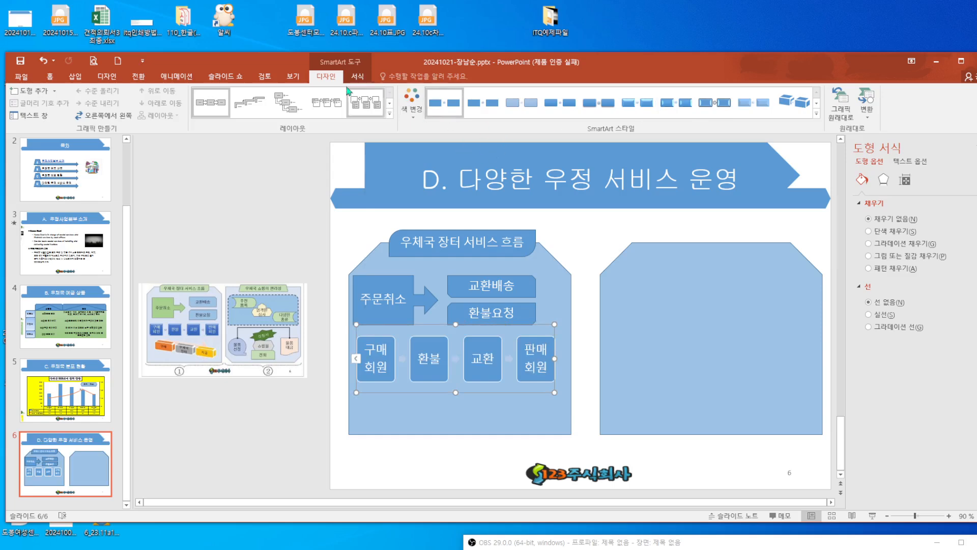
click(817, 114)
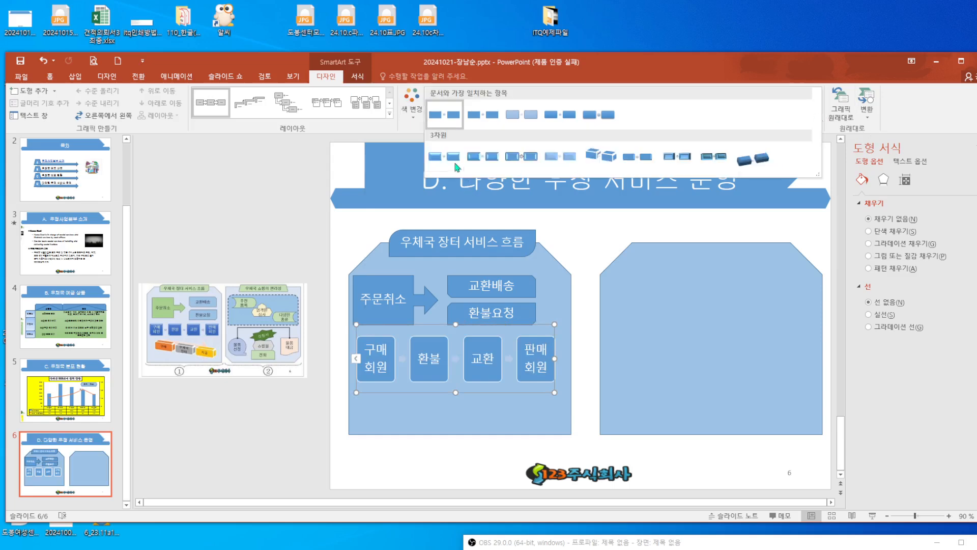
click(456, 166)
- Enlarge both background panels together, extending them down to the logo and widening them to narrow the gap between them
click(509, 429)
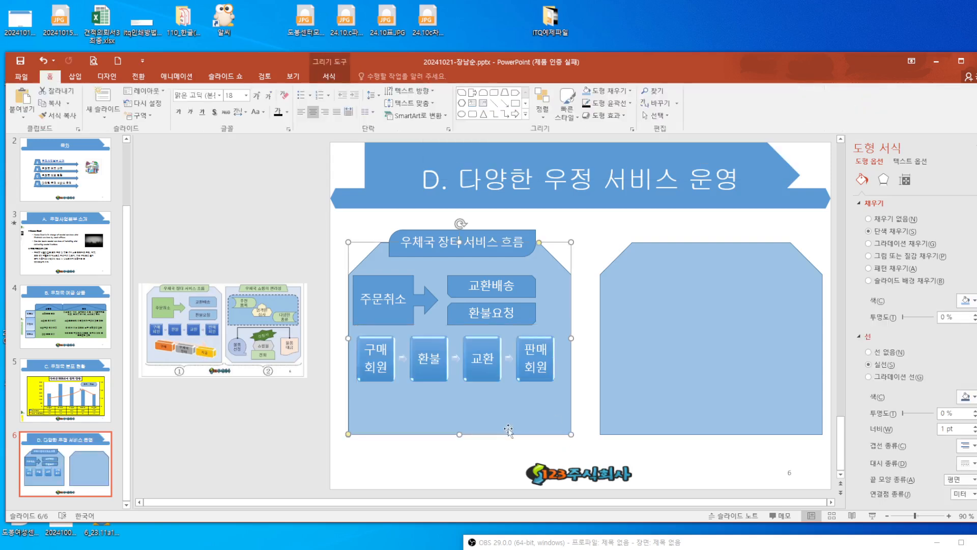
shift+click(697, 394)
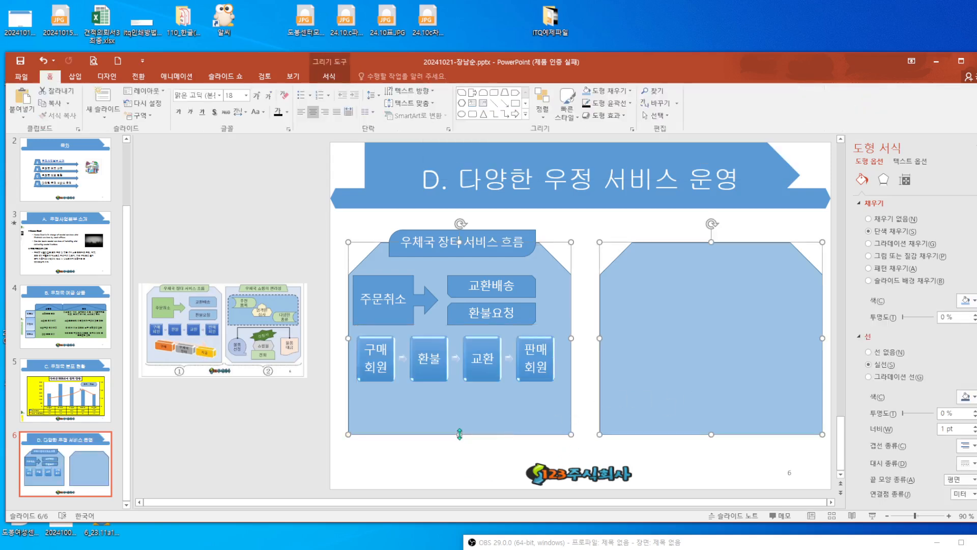
drag(460, 434, 465, 453)
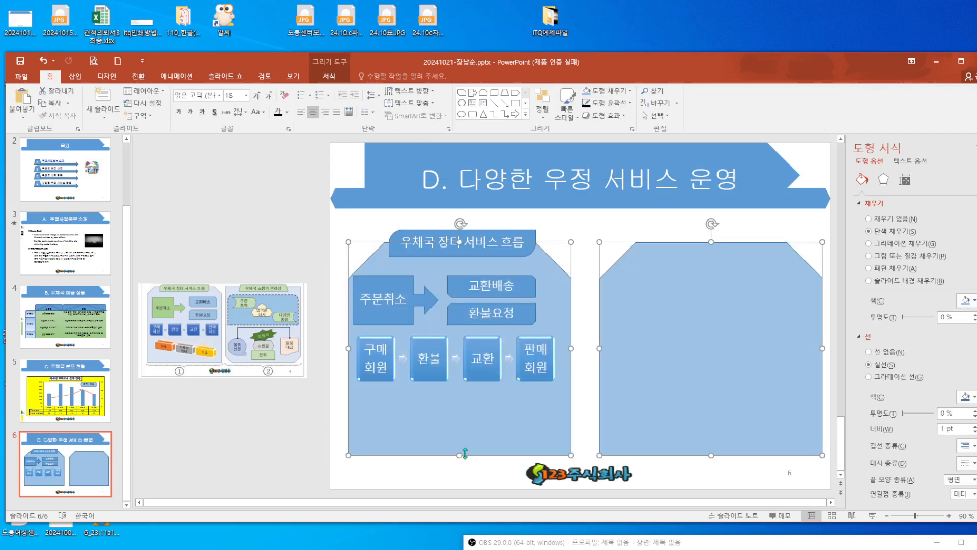
drag(572, 349, 592, 349)
click(588, 346)
click(714, 340)
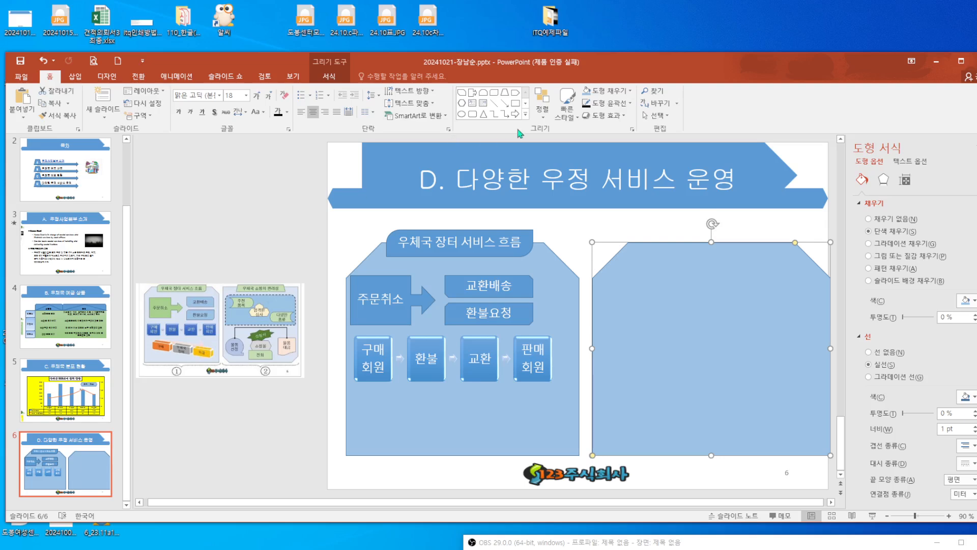
- Insert a Continuous Block Process (연속 블록 프로세스형) SmartArt graphic on the slide
click(78, 82)
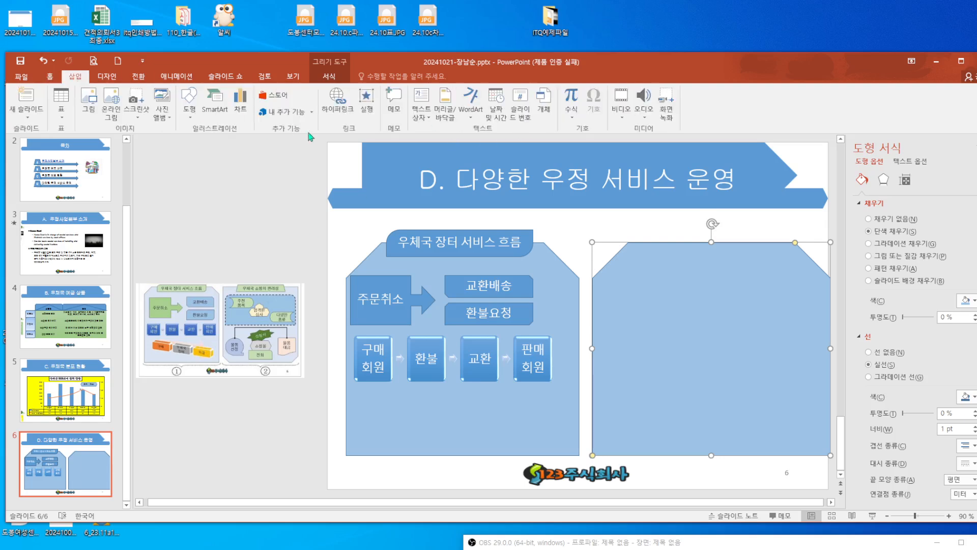
click(214, 102)
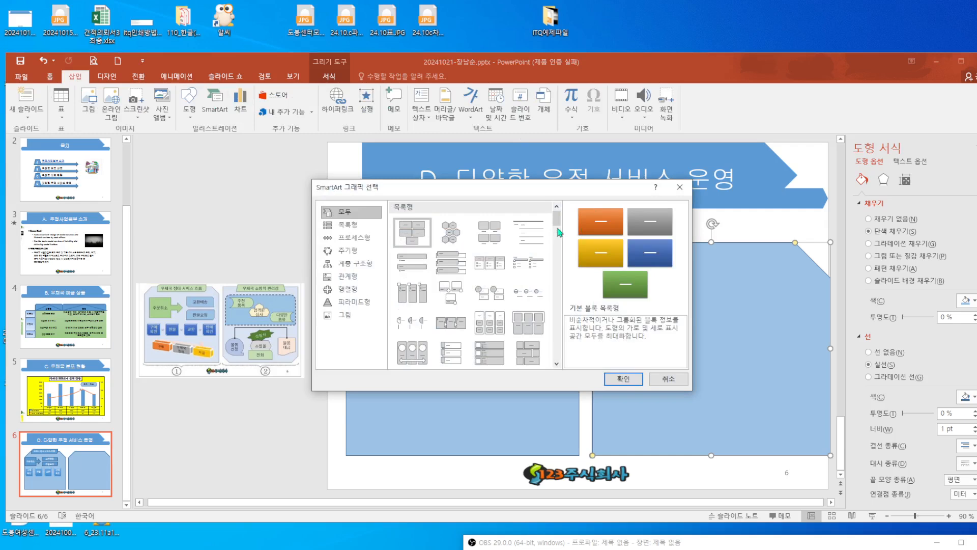
scroll(560, 233, down, 6)
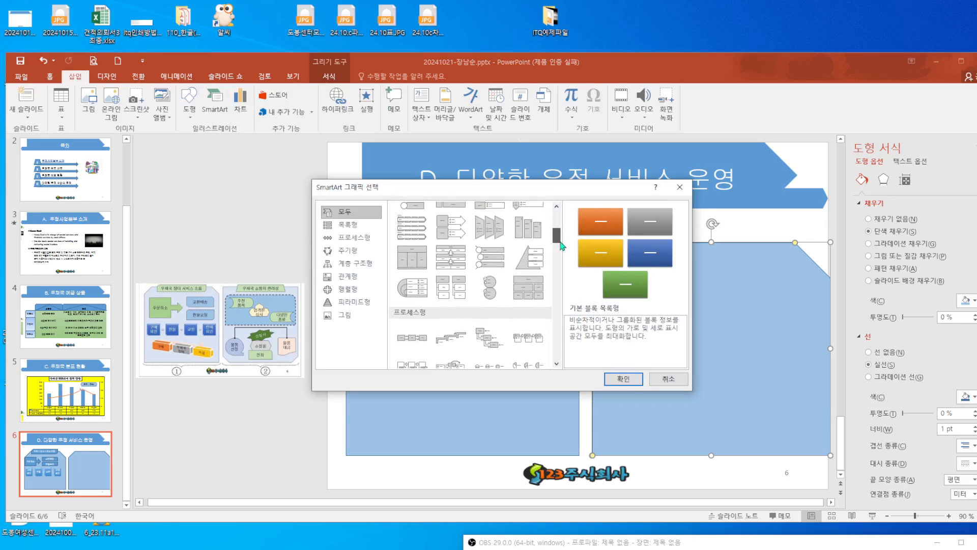
scroll(562, 247, down, 2)
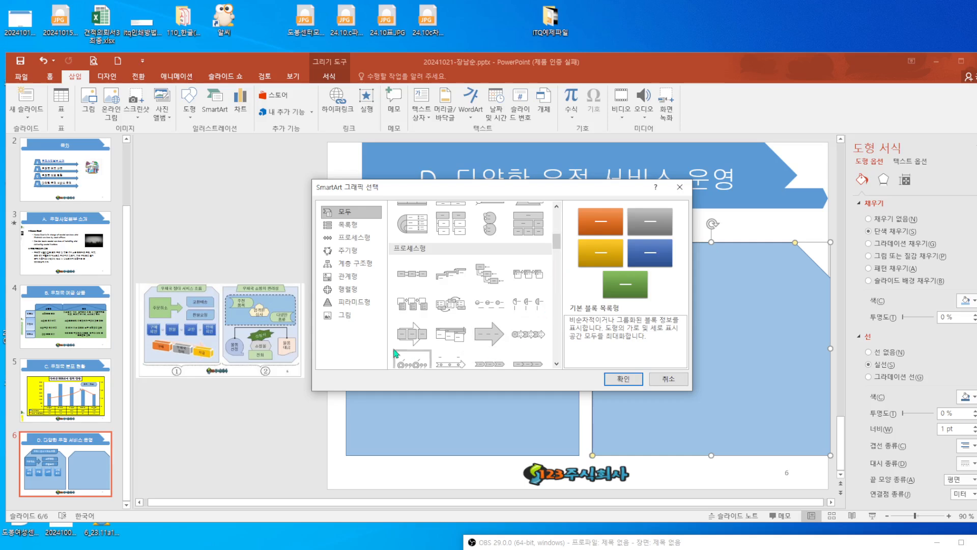
click(428, 336)
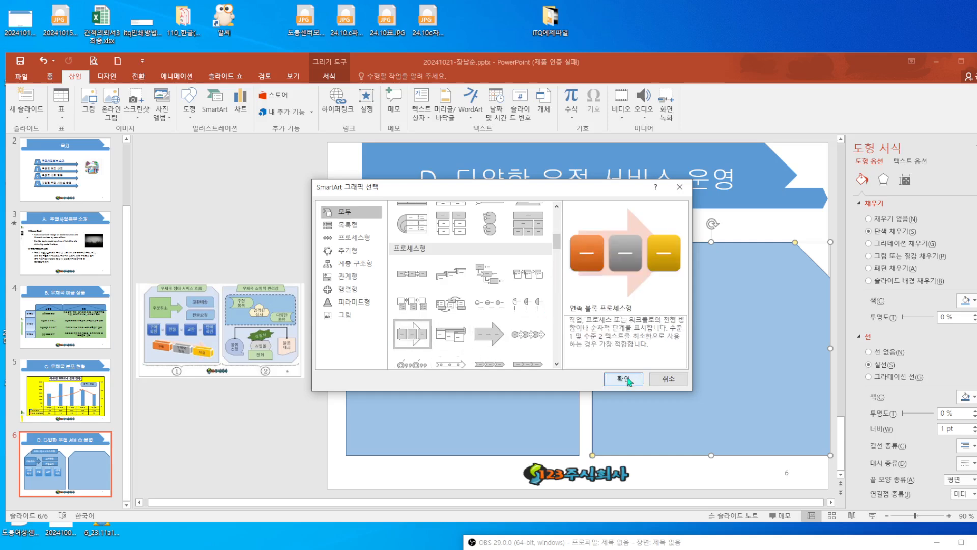
click(624, 379)
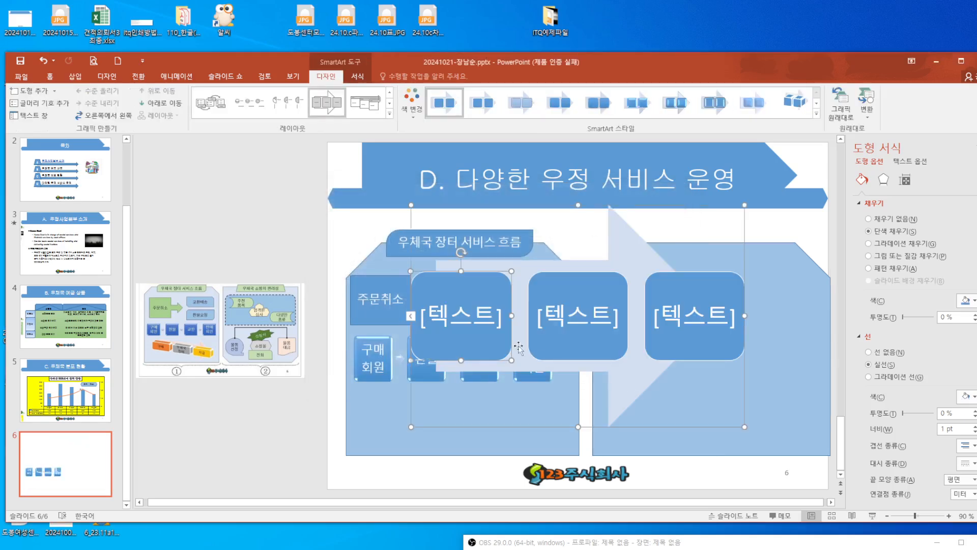
- Label the three blocks of the new SmartArt "구매", "우체국 장터" (on two lines) and "지급"
click(440, 315)
text(구매)
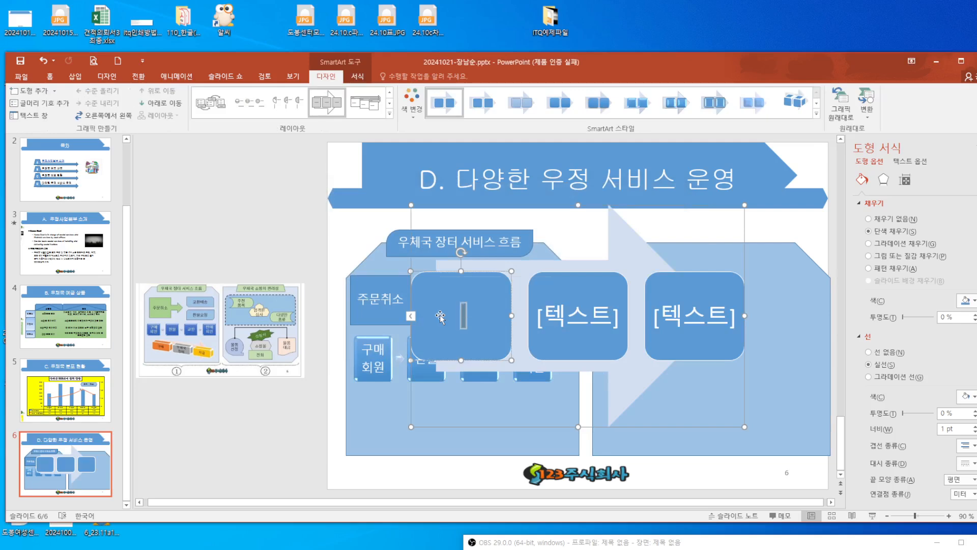
click(556, 324)
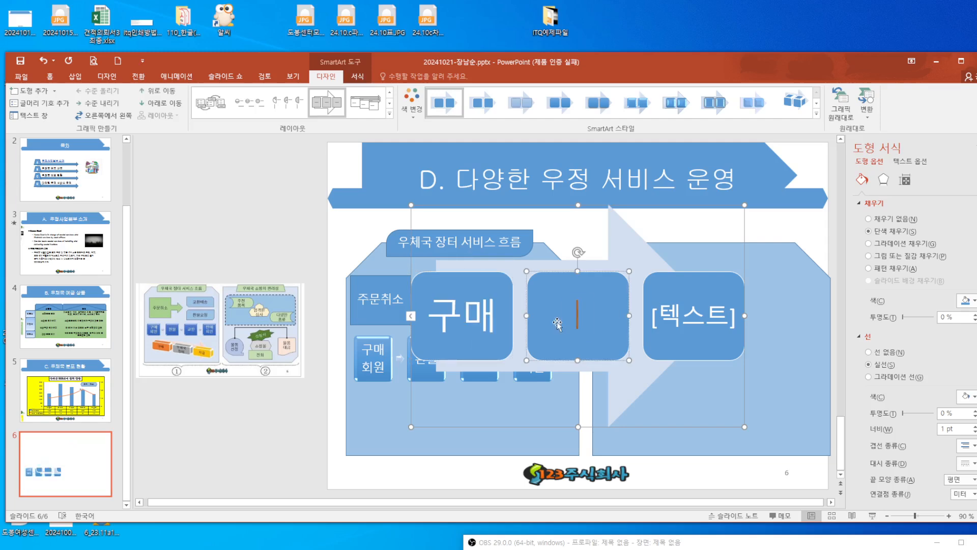
text(우체국)
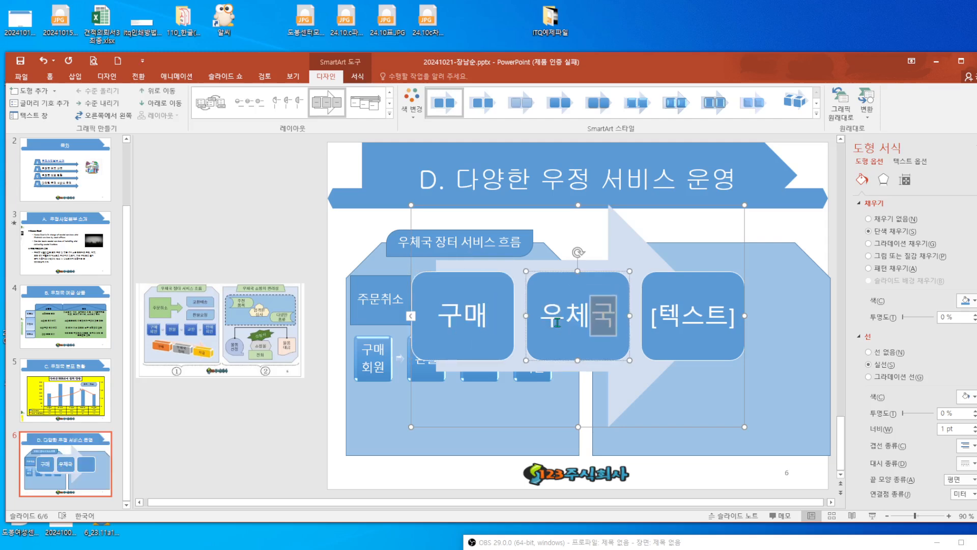
key(Return)
text(장)
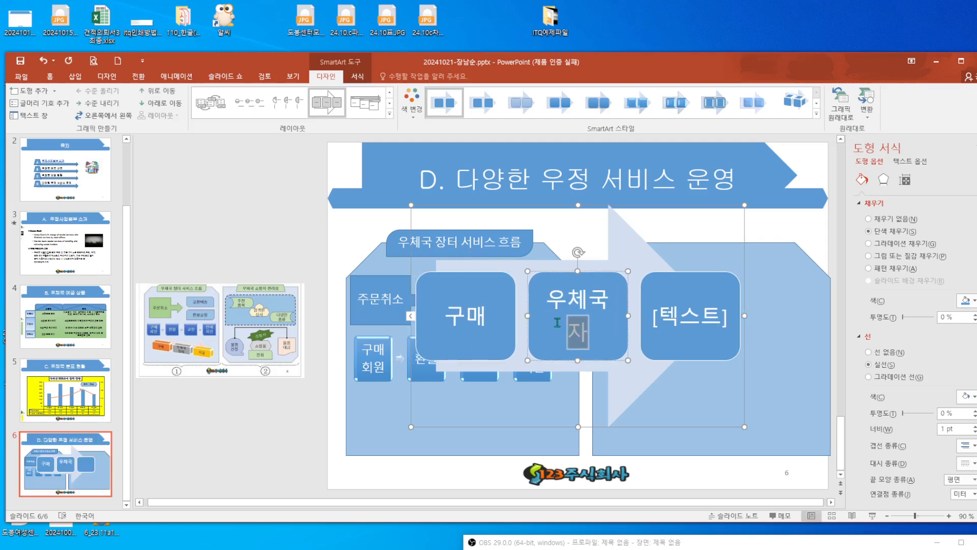
text(터)
click(690, 330)
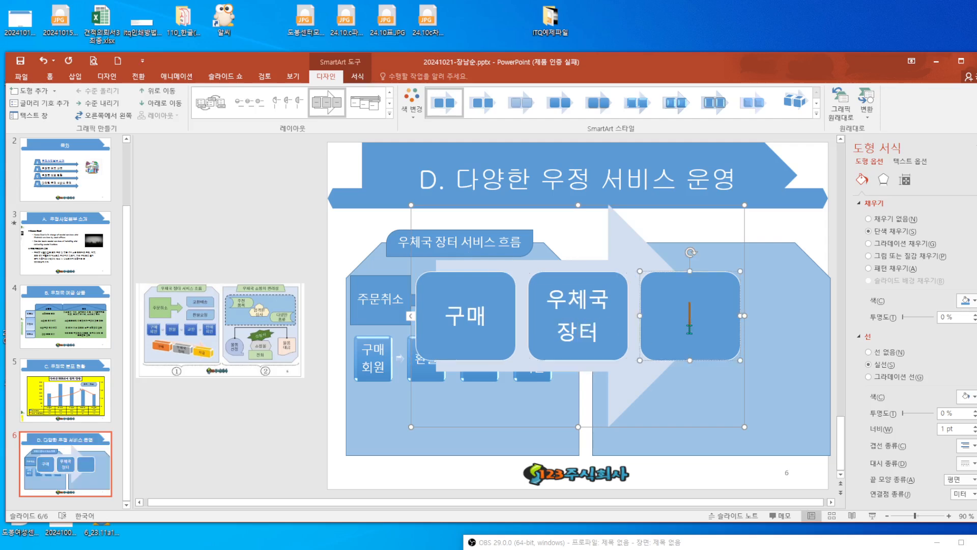
text(ㅈㅣ급)
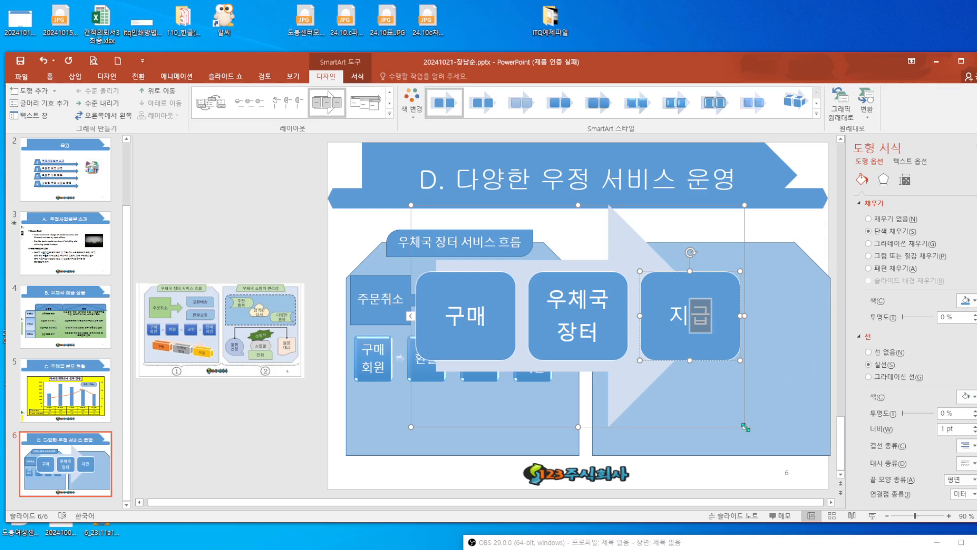
- Shrink the three-block SmartArt, place it below the four-box row in the first panel, and apply the angled 3-D block style
drag(746, 427, 573, 282)
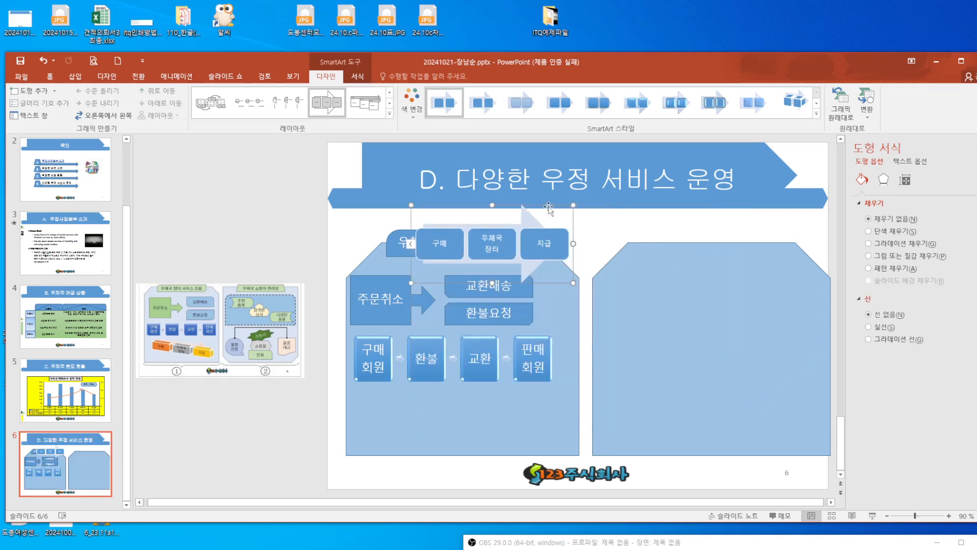
drag(548, 208, 519, 382)
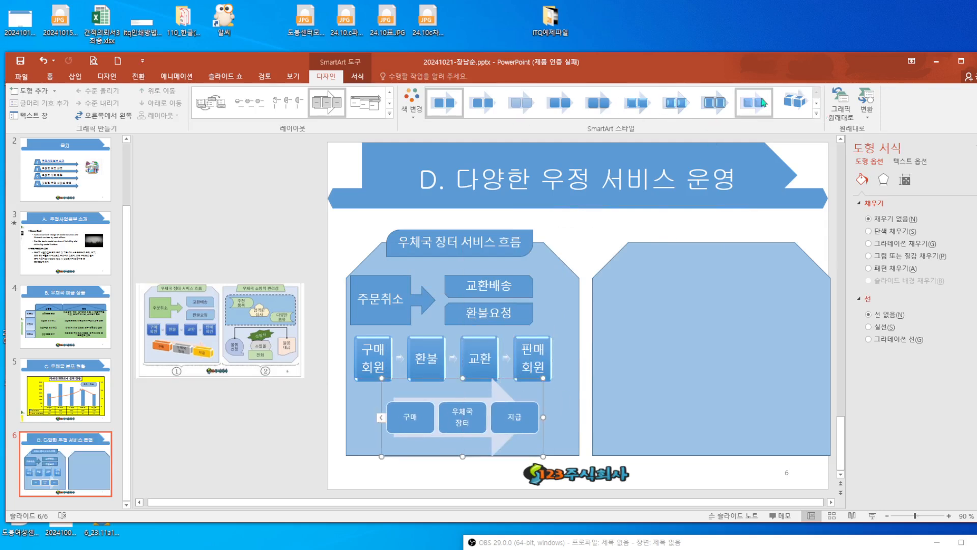
click(792, 102)
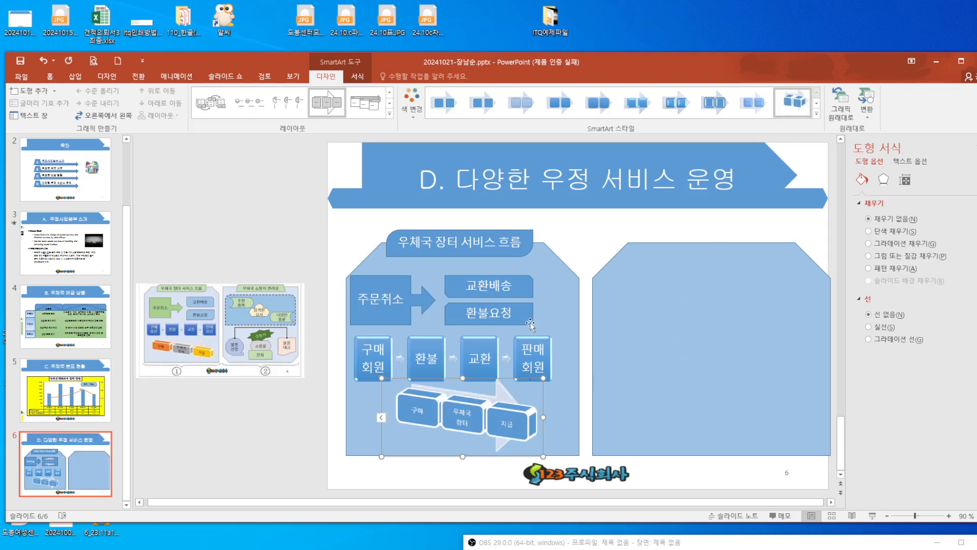
- Select all of the first panel's objects, set their font to 돋움 with black text, and group them
click(576, 239)
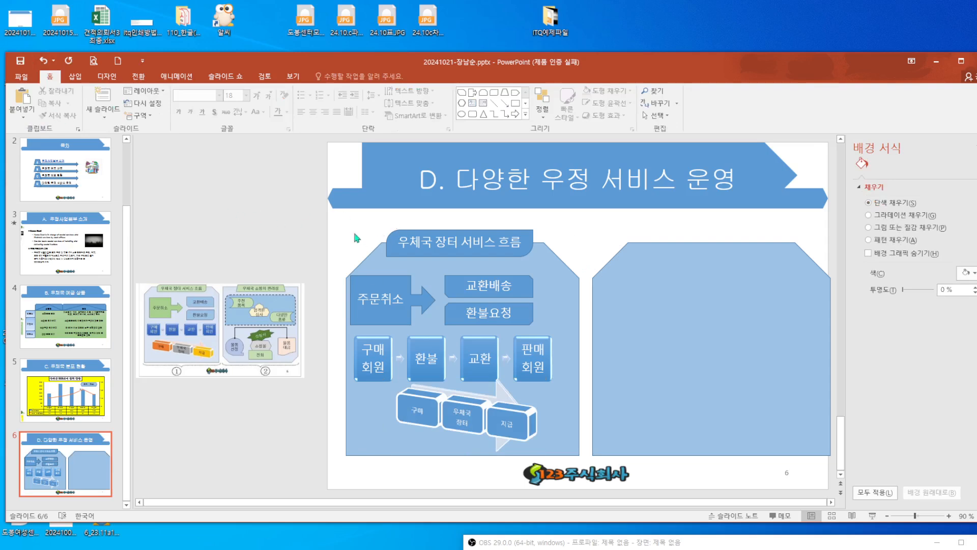
mouse_move(334, 215)
mouse_down()
mouse_move(491, 421)
mouse_move(599, 478)
mouse_up()
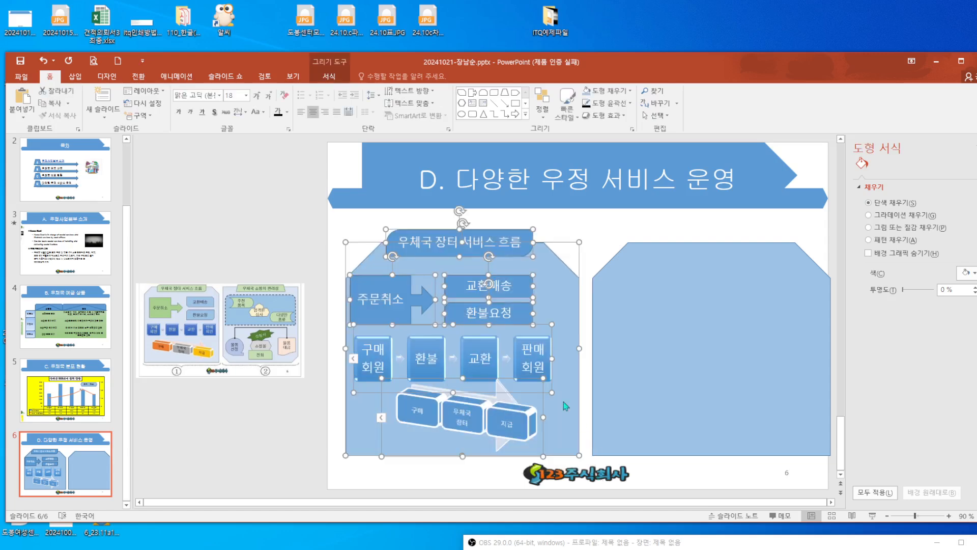
click(219, 95)
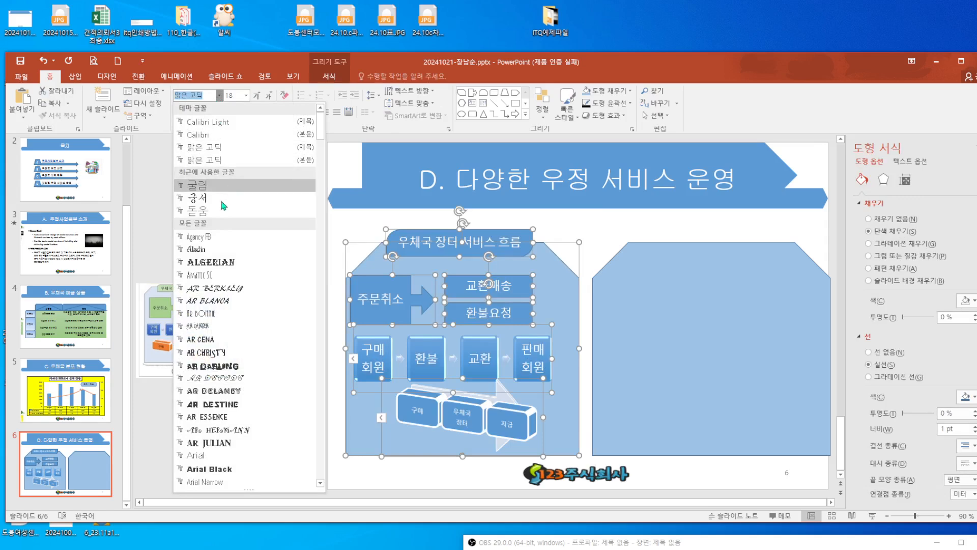
click(215, 211)
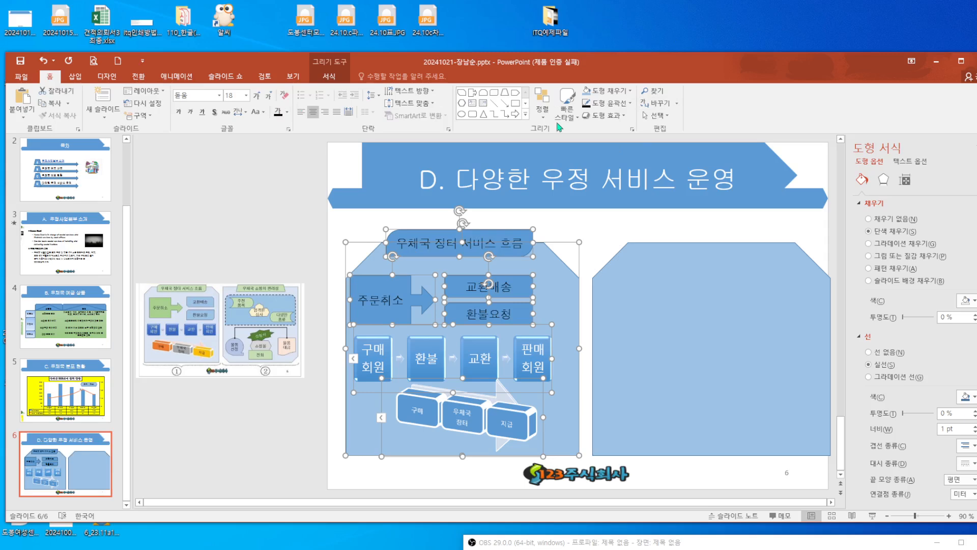
click(542, 105)
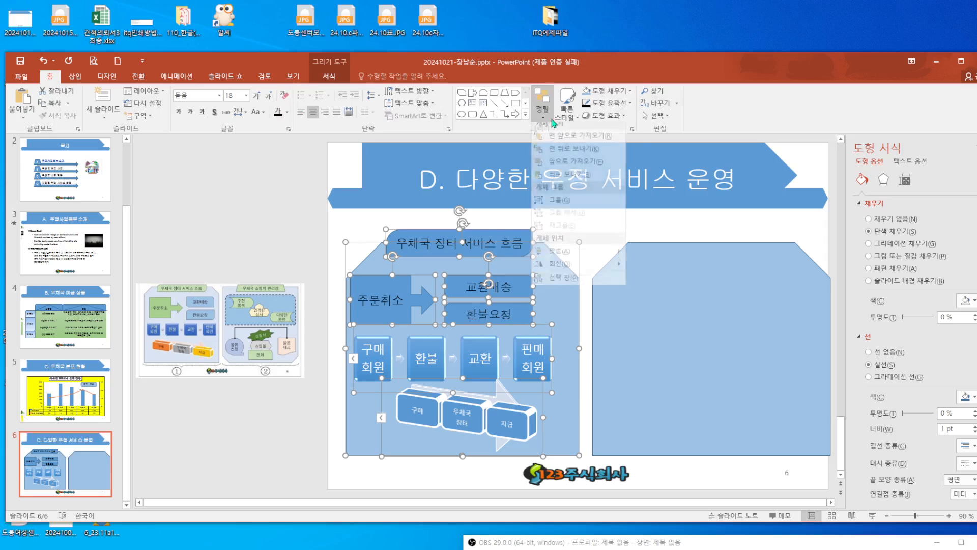
click(580, 205)
- Apply the Bounce (바운드) entrance animation to the grouped first panel and deselect it
click(186, 78)
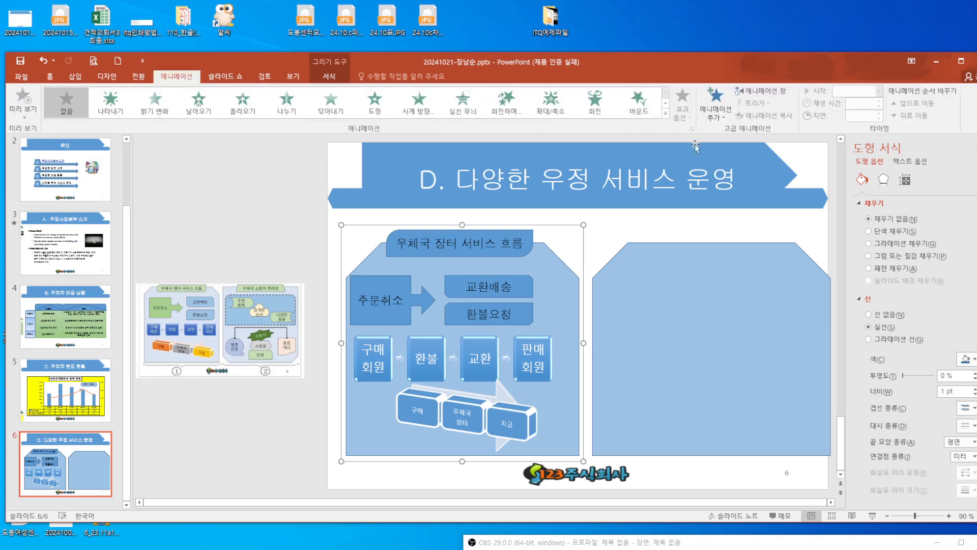
click(638, 102)
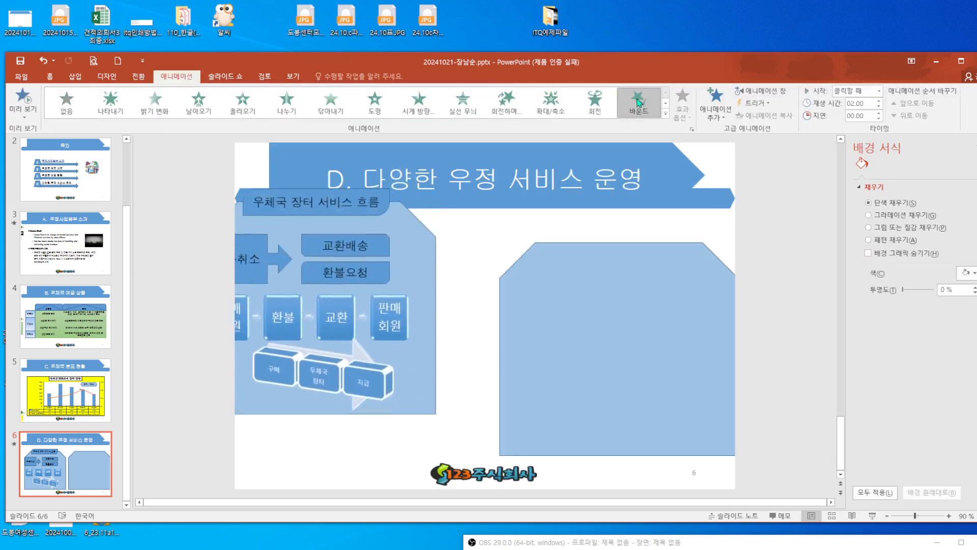
click(43, 61)
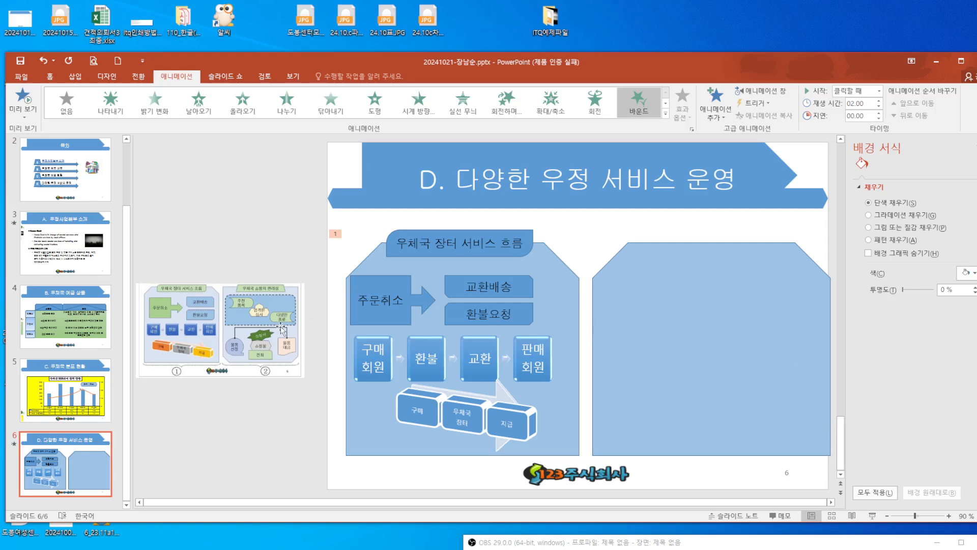
click(190, 153)
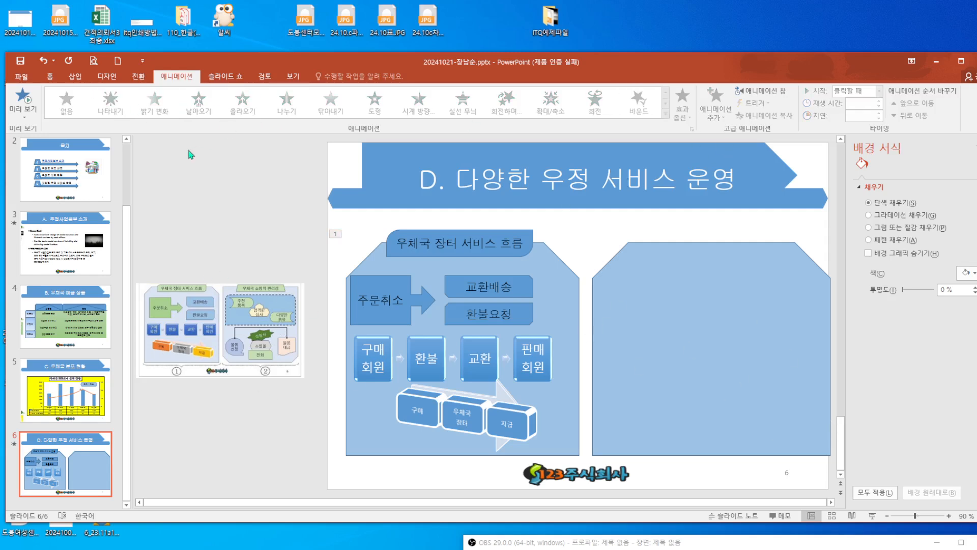
- Draw a trapezoid about 8.4 cm wide and 1.5 cm high across the second panel's upper edge and start its title with "우체국 쇼핑의"
click(75, 76)
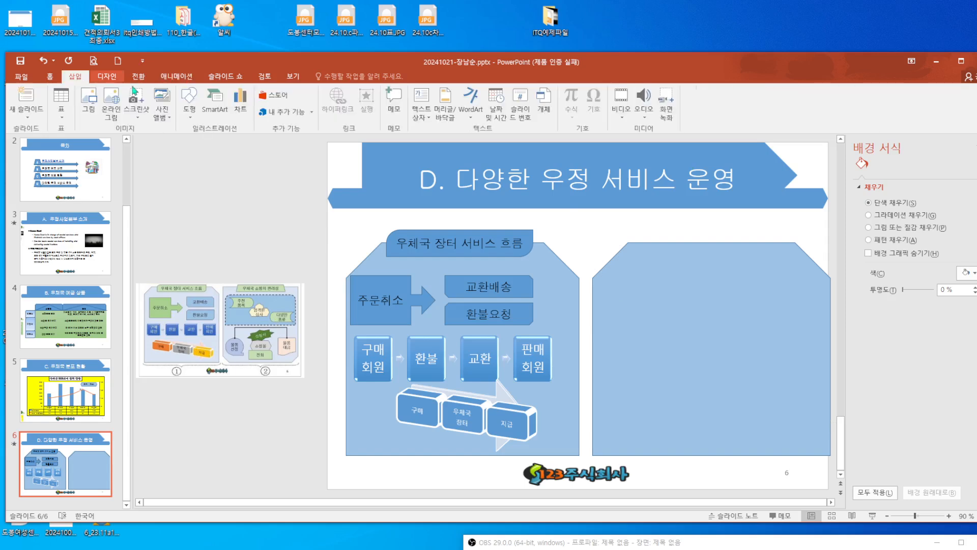
click(191, 117)
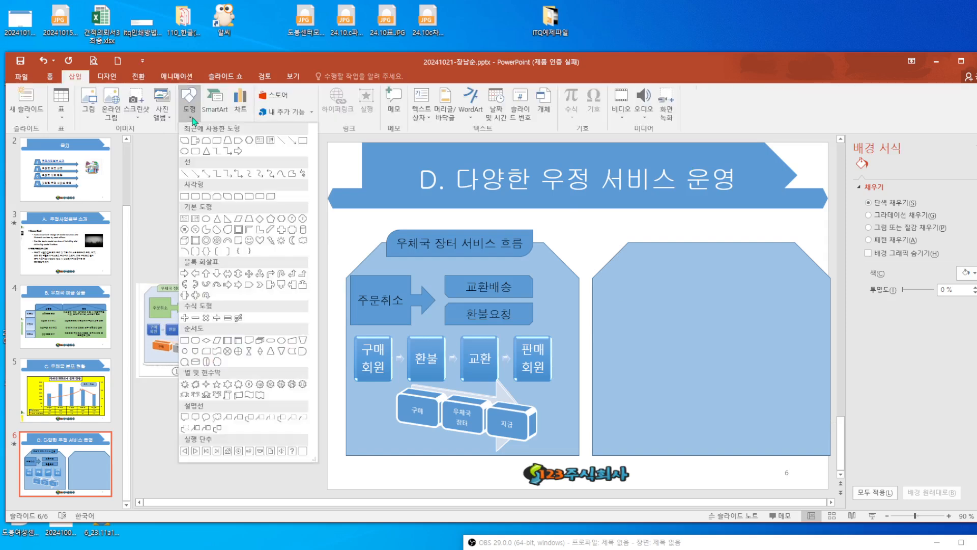
click(227, 141)
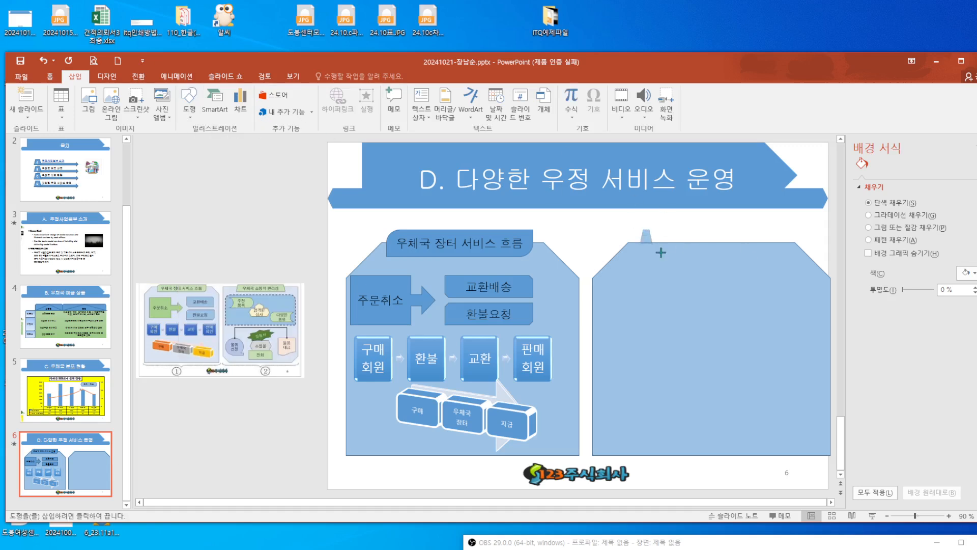
drag(660, 252, 795, 256)
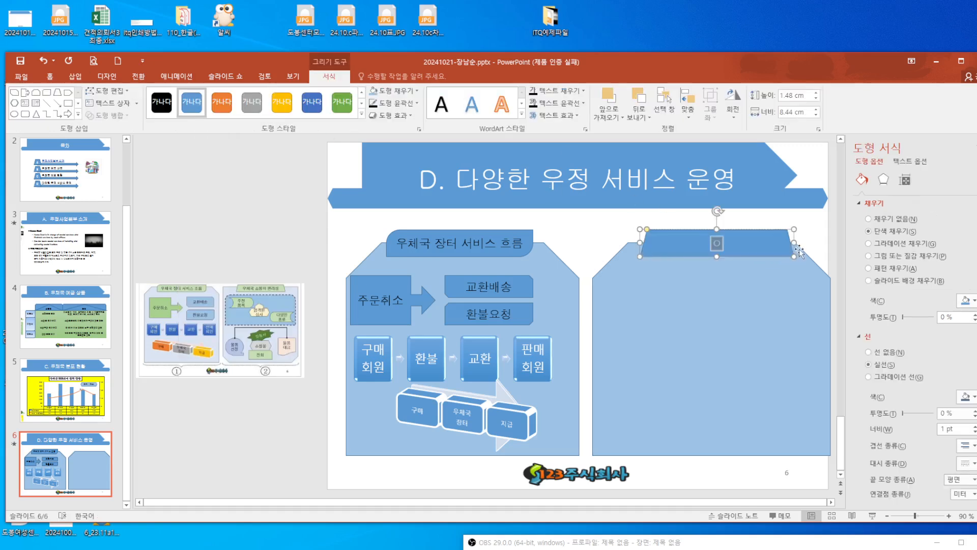
text(우체국 ㅅ)
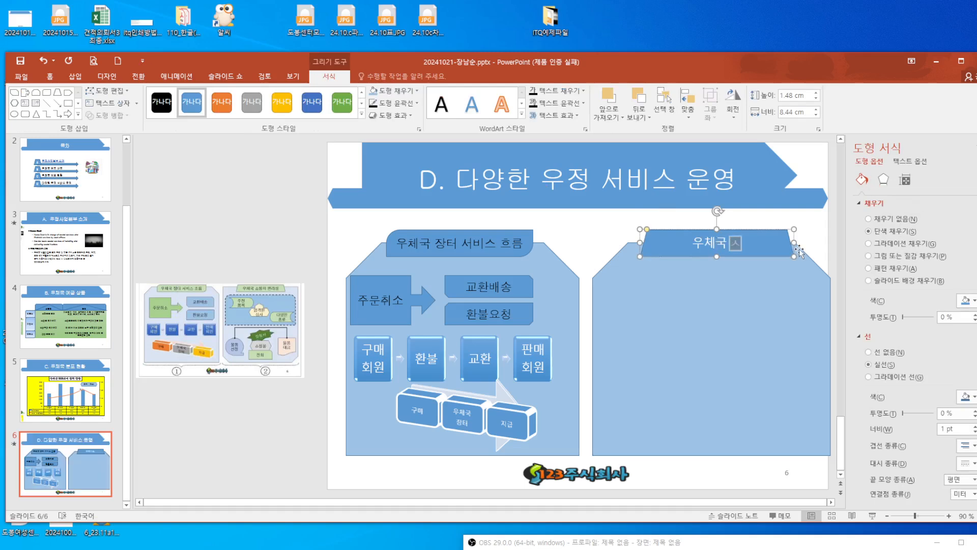
text(ㅛ핑의 ㅍ)
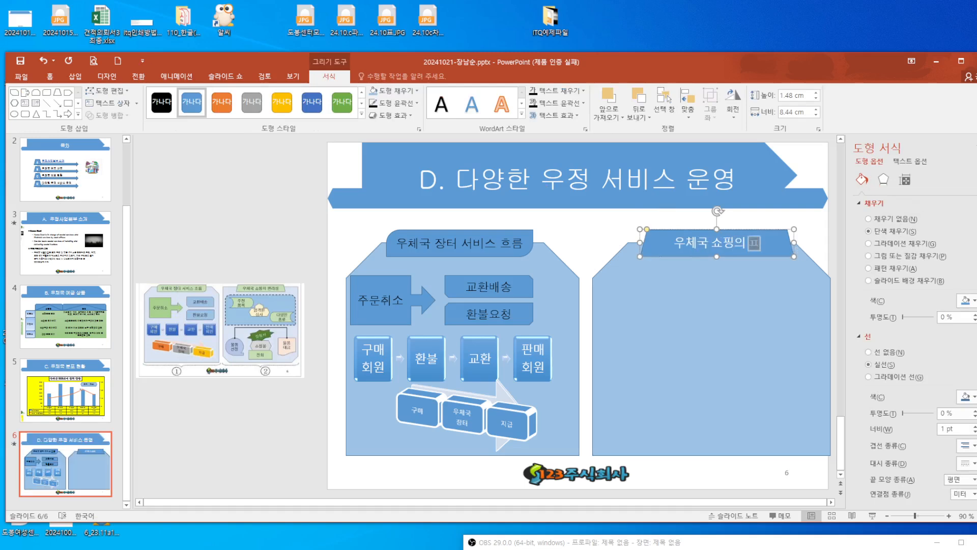